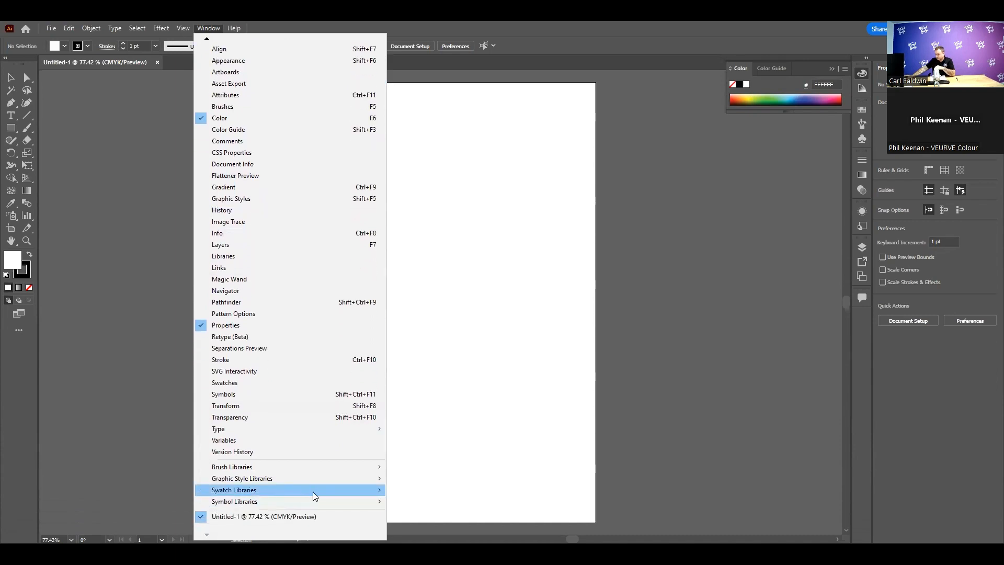
Browse for another swatch library in the C: drive folder Program Files\VersaWorks\Swatch\Illustrator
mouse_move(313, 492)
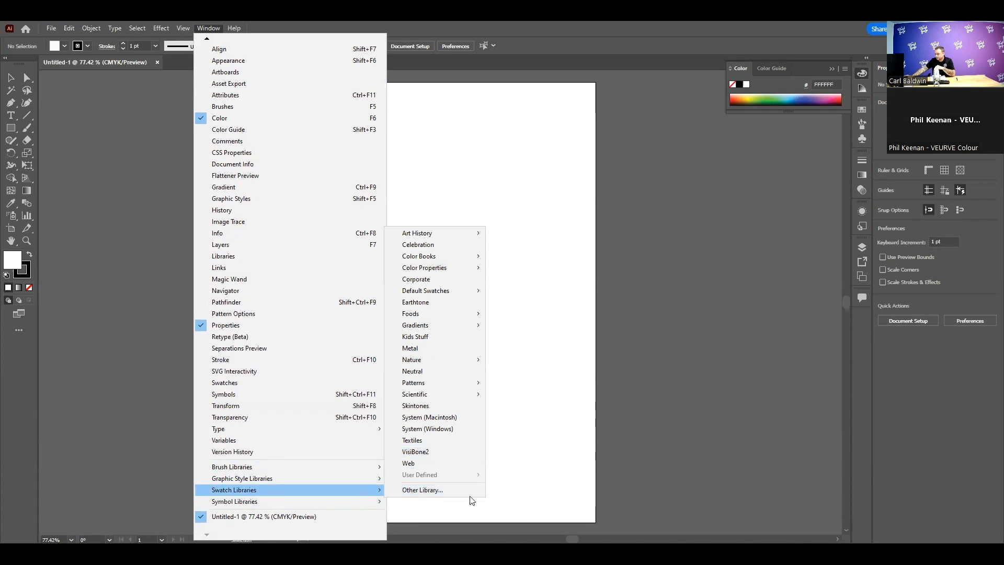
left_click(423, 489)
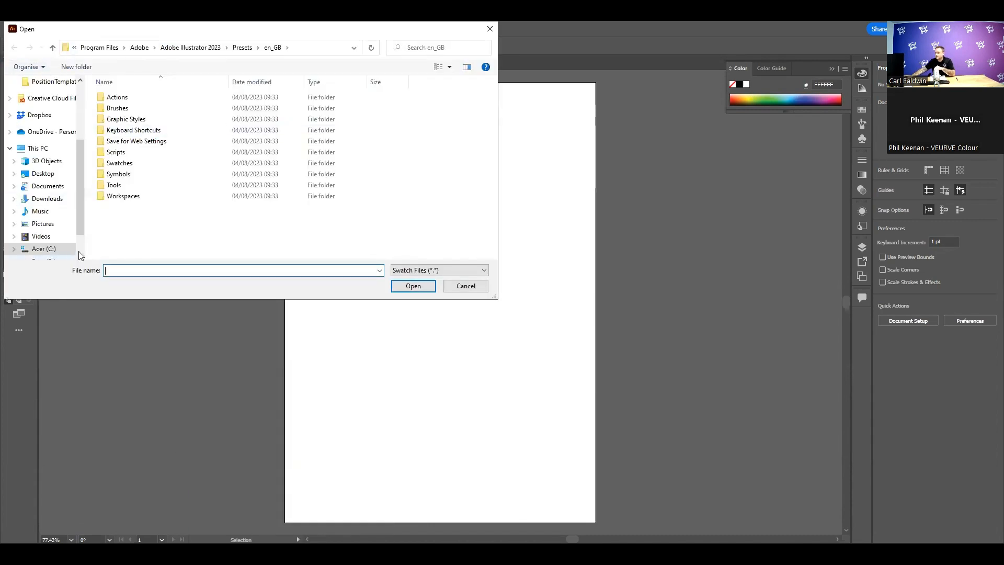
left_click(57, 248)
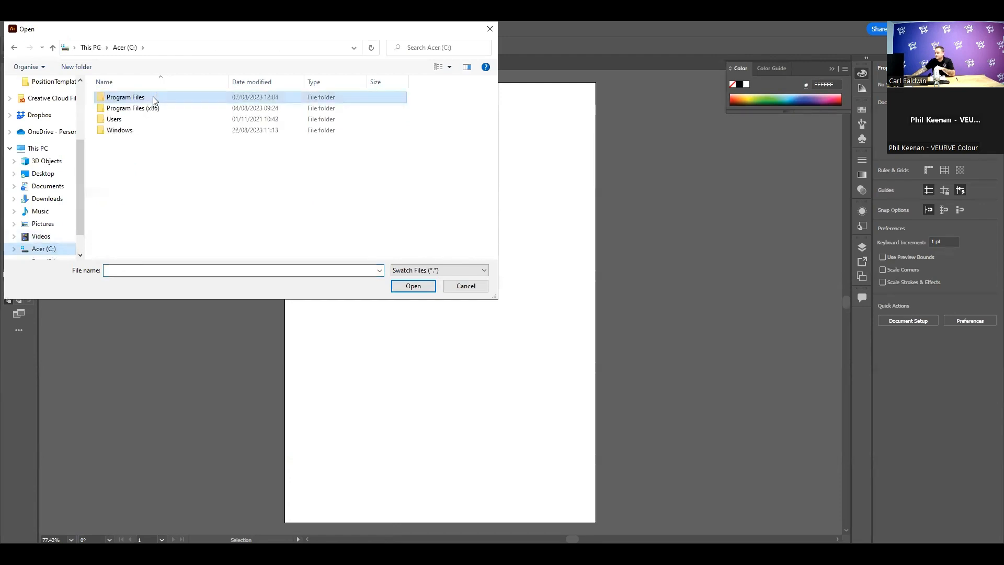
double_click(153, 97)
scroll(145, 197, "down", 1)
scroll(145, 196, "down", 4)
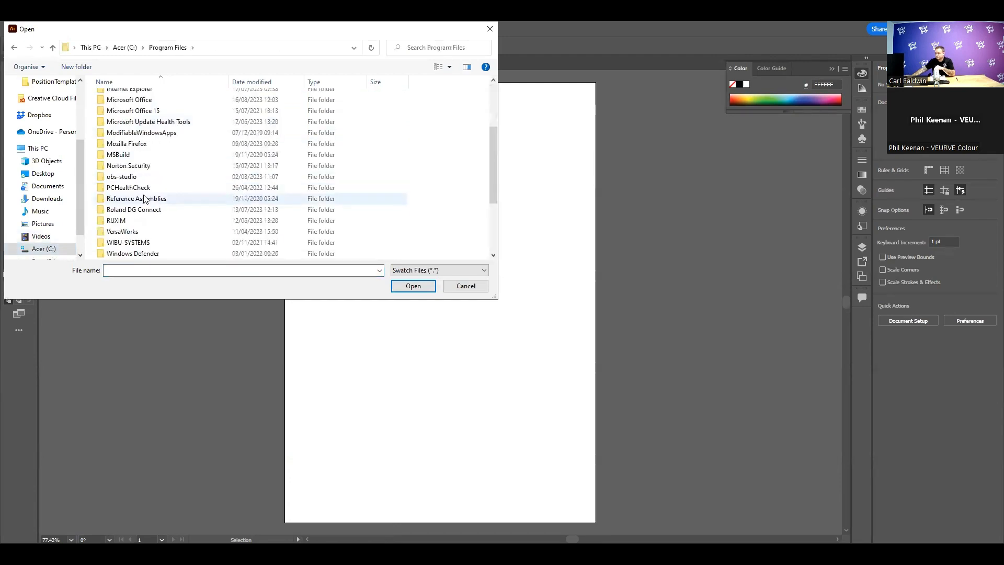
double_click(147, 168)
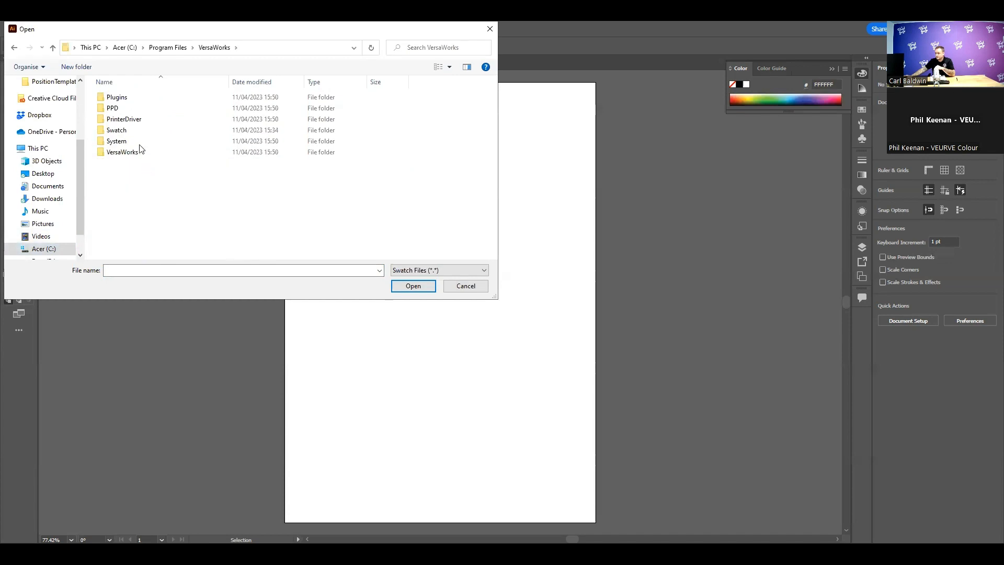
double_click(145, 131)
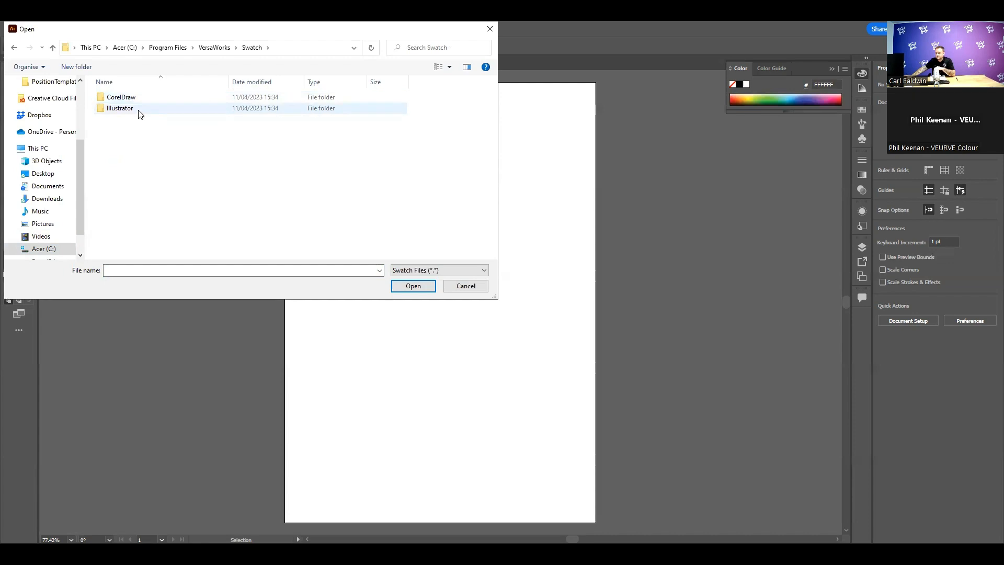
double_click(140, 111)
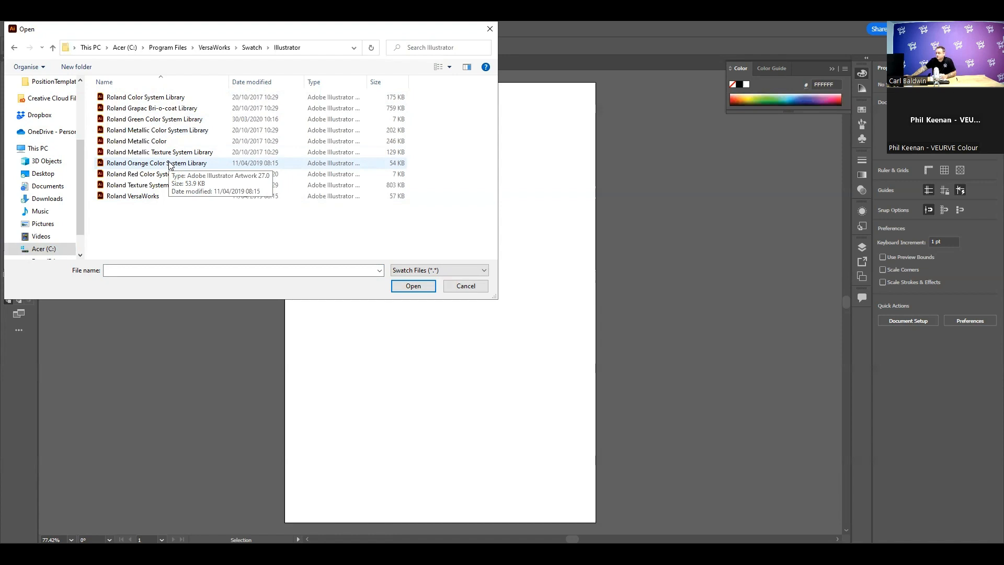
Load the Roland Color System Library swatches and move their floating panel over the artboard's right edge
left_click(167, 102)
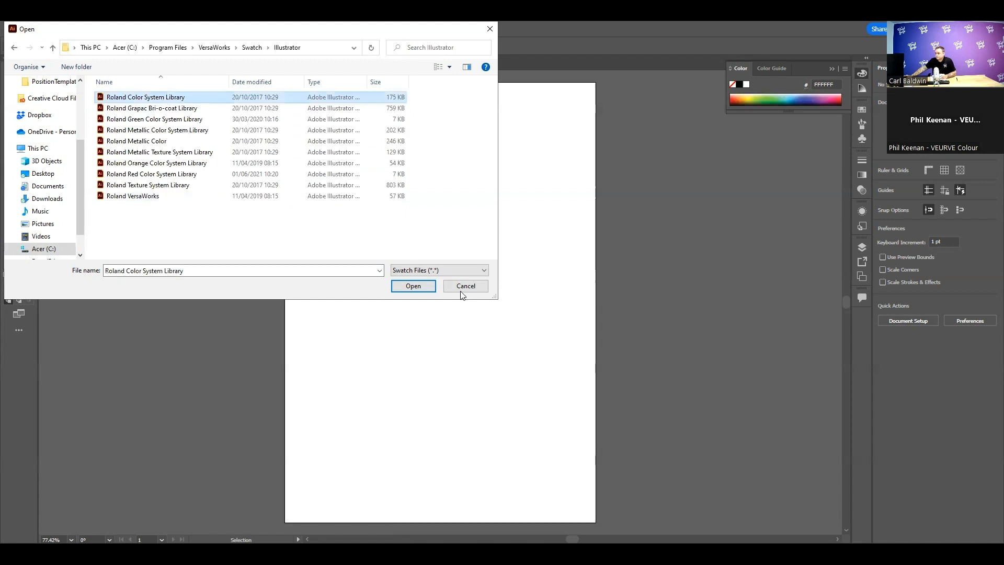
left_click(413, 286)
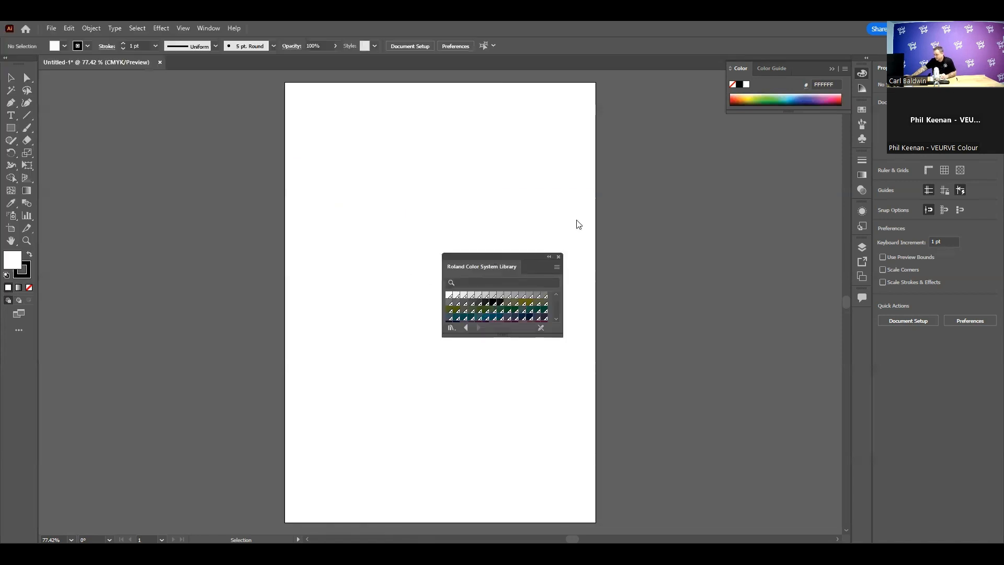
left_click_drag(464, 256, 547, 224)
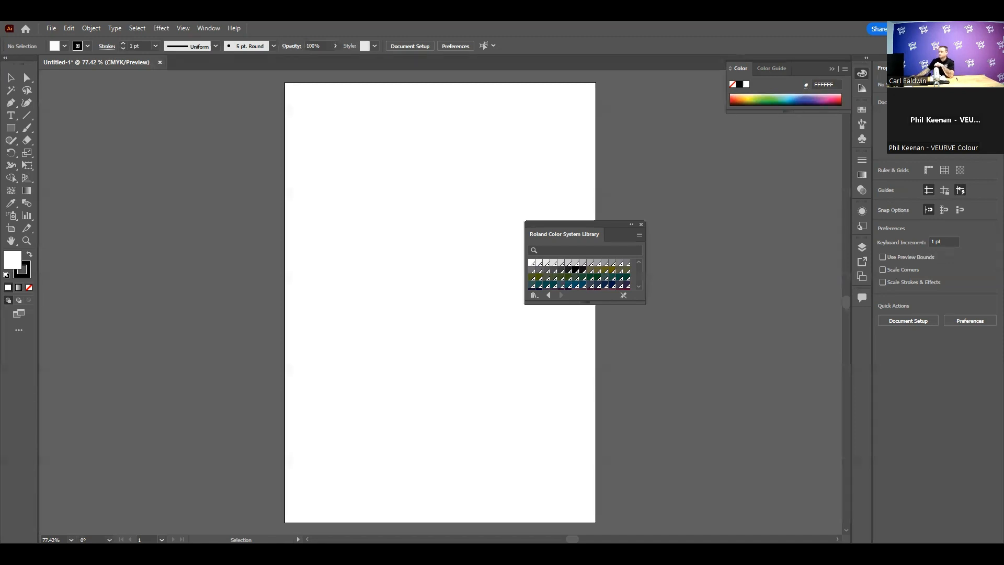
Switch to VersaWorks and look at the printable Roland color charts, selectors and chips available for the media
key("alt+Tab")
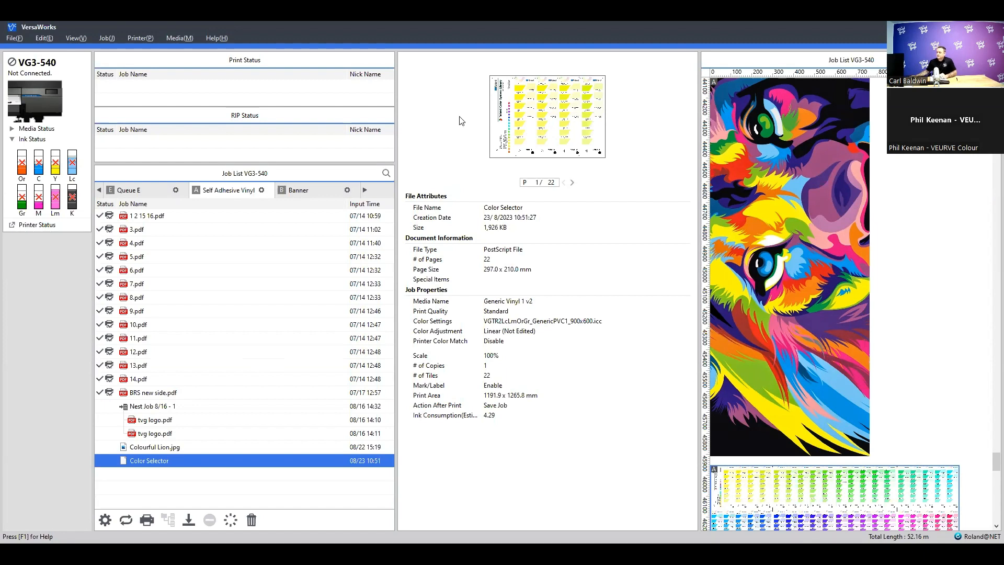
left_click(179, 36)
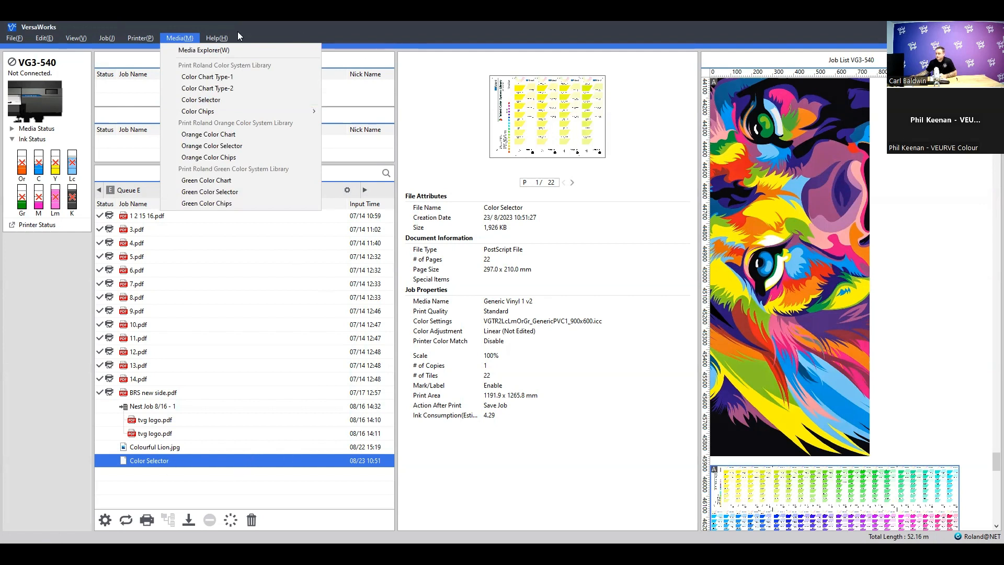
left_click(180, 36)
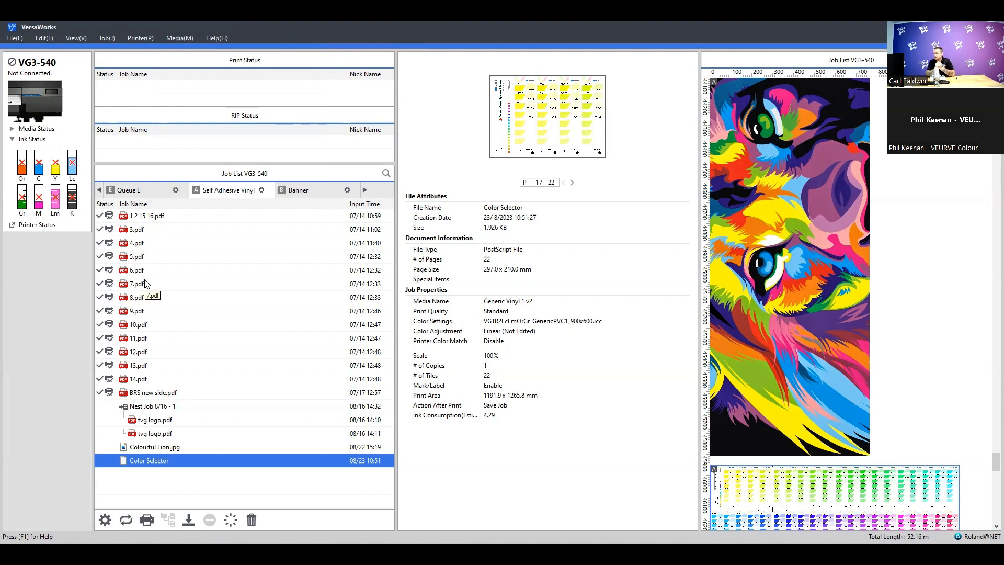
Inspect the quality settings of the Color Selector job and close its job settings without saving
double_click(190, 460)
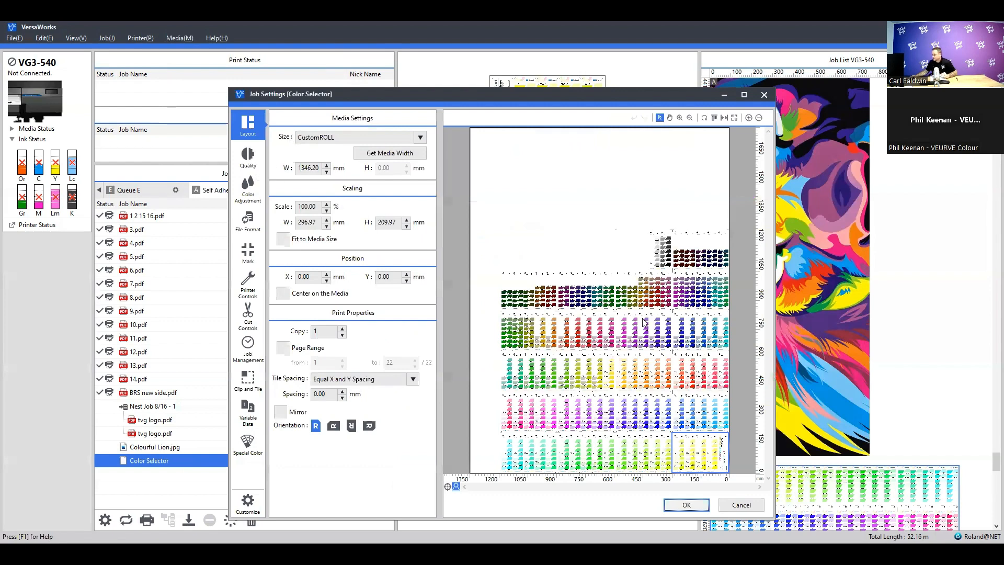
left_click(248, 160)
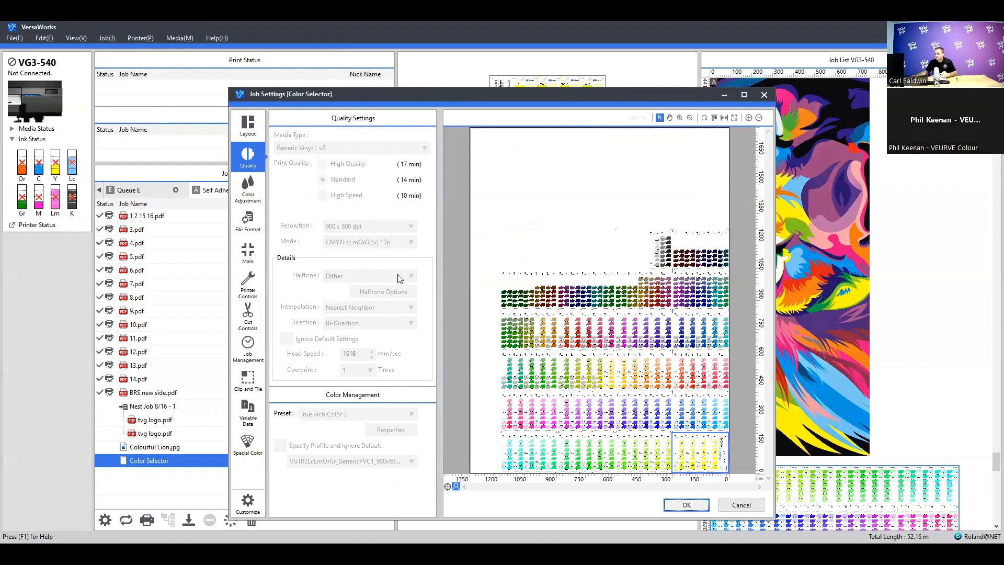
left_click(735, 505)
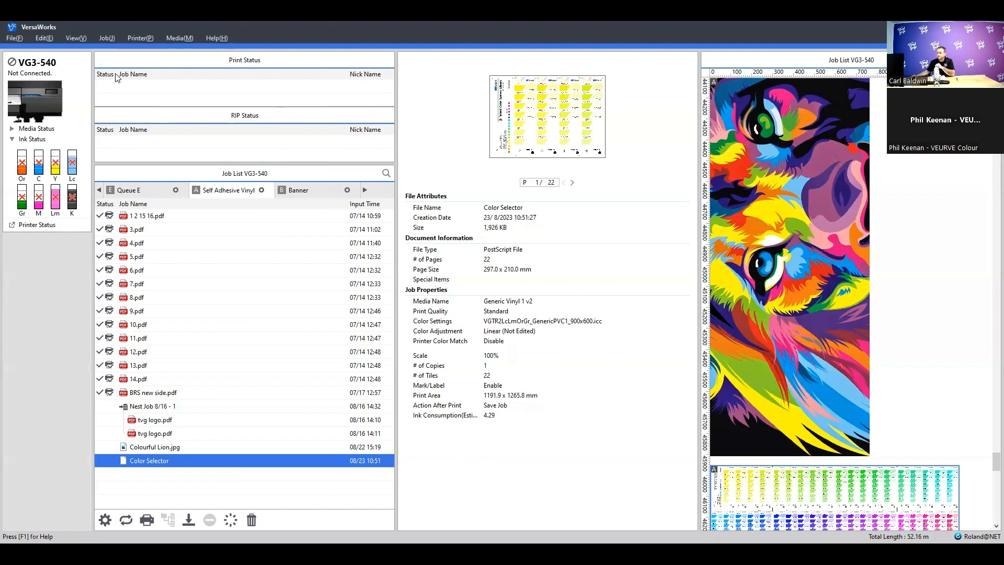
Open the quality settings of Queue A and review the available media types
left_click(44, 38)
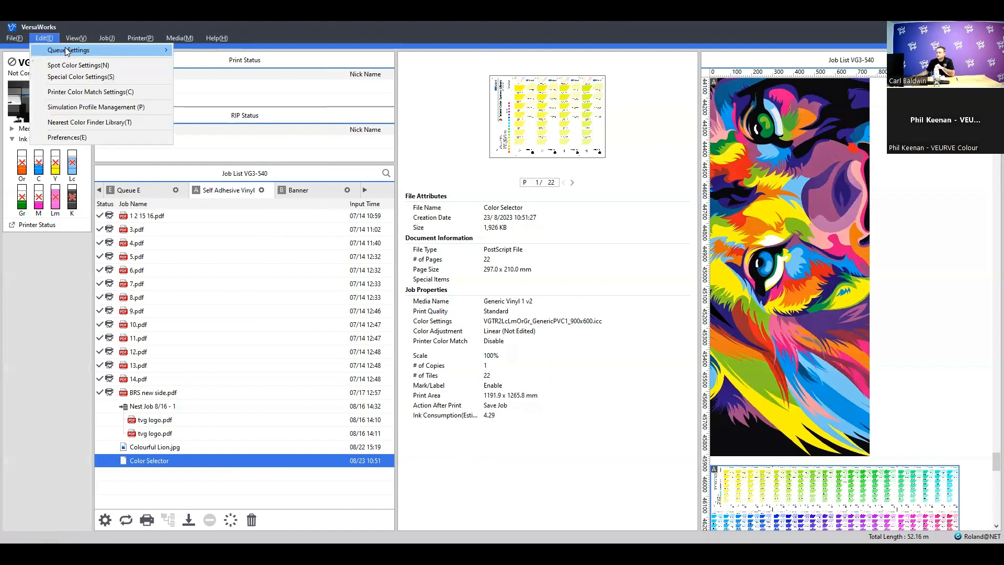
mouse_move(68, 51)
left_click(223, 54)
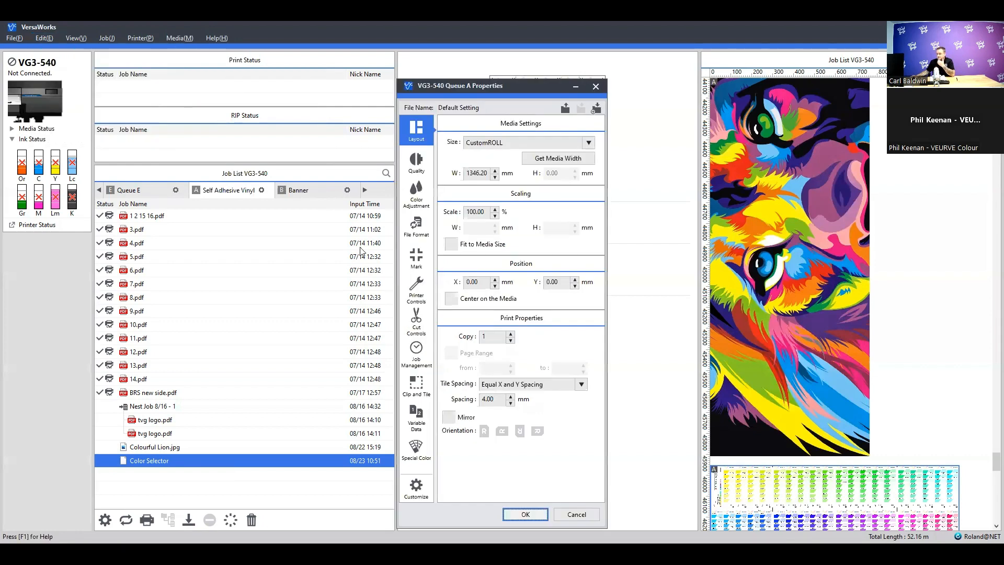
left_click(415, 163)
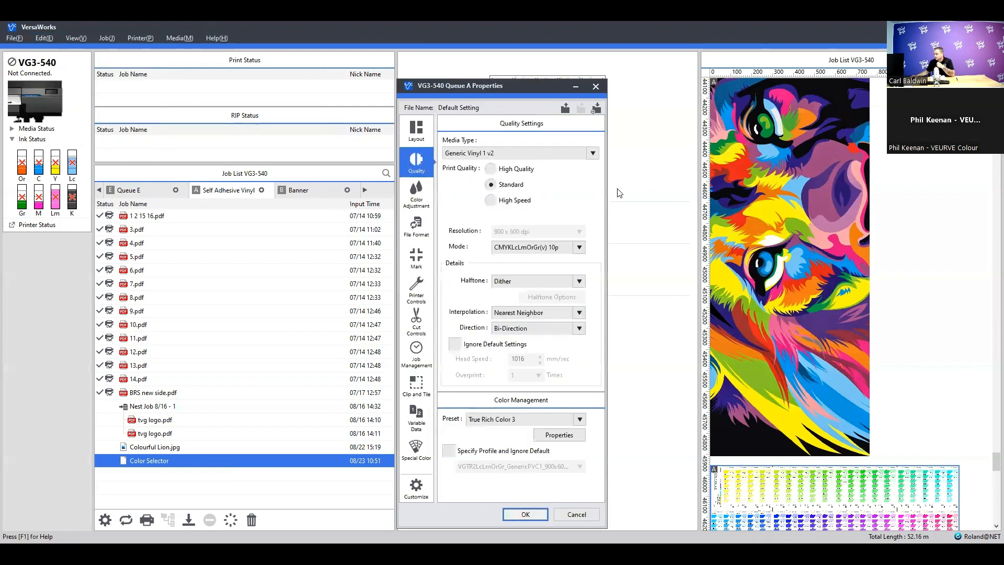
left_click(594, 155)
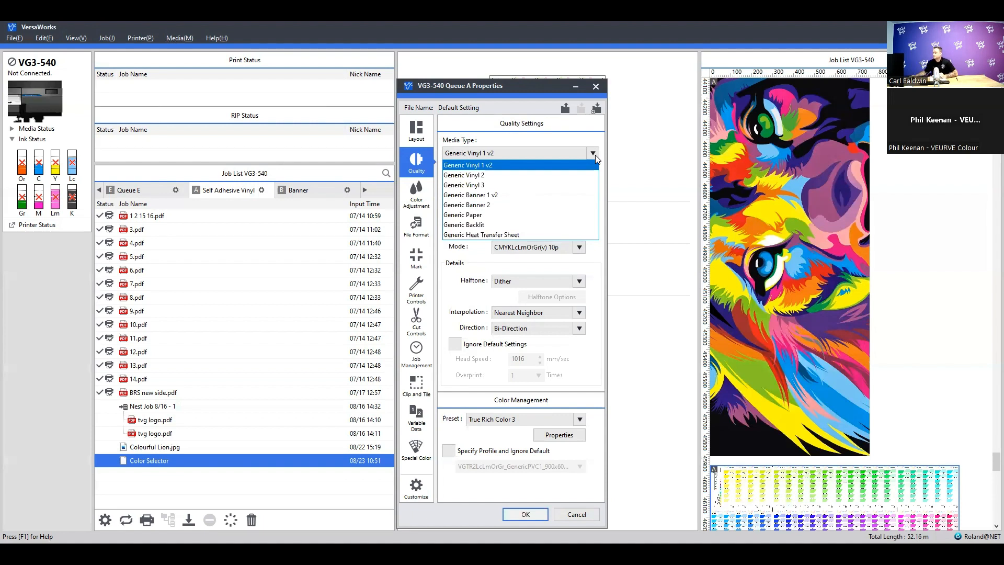
left_click(595, 155)
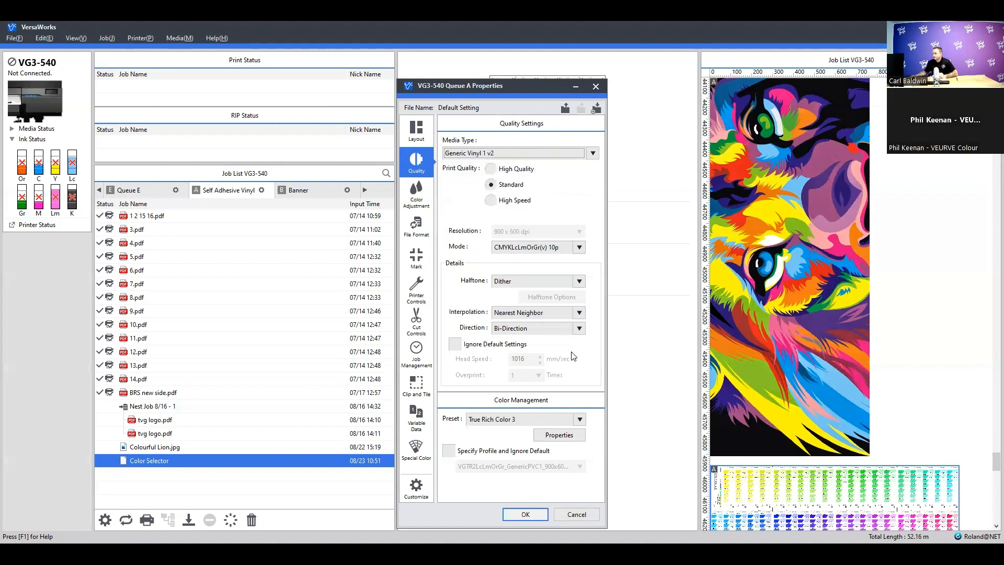
Review the queue's color management presets and recheck its media type, then close the queue properties without saving
left_click(580, 419)
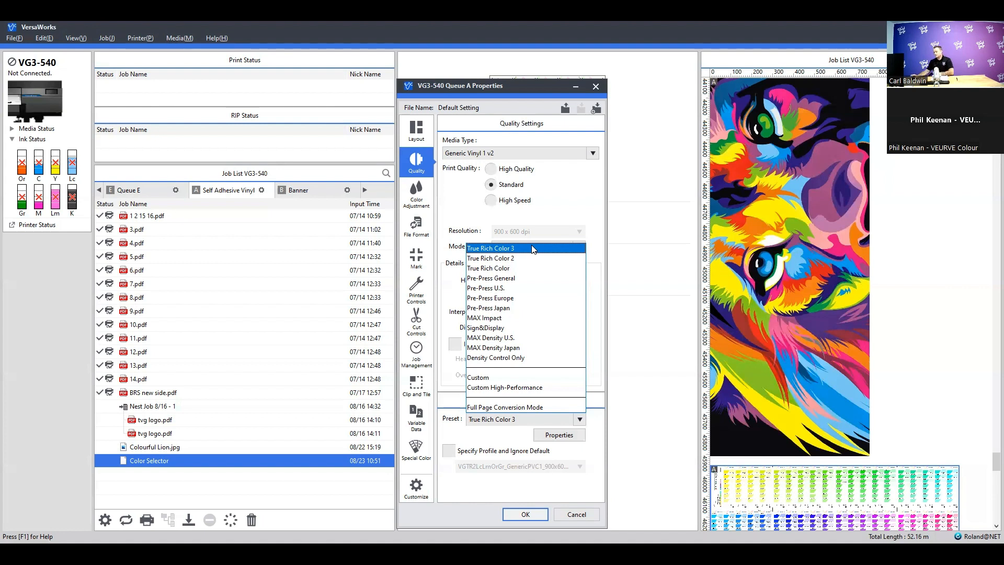
left_click(592, 153)
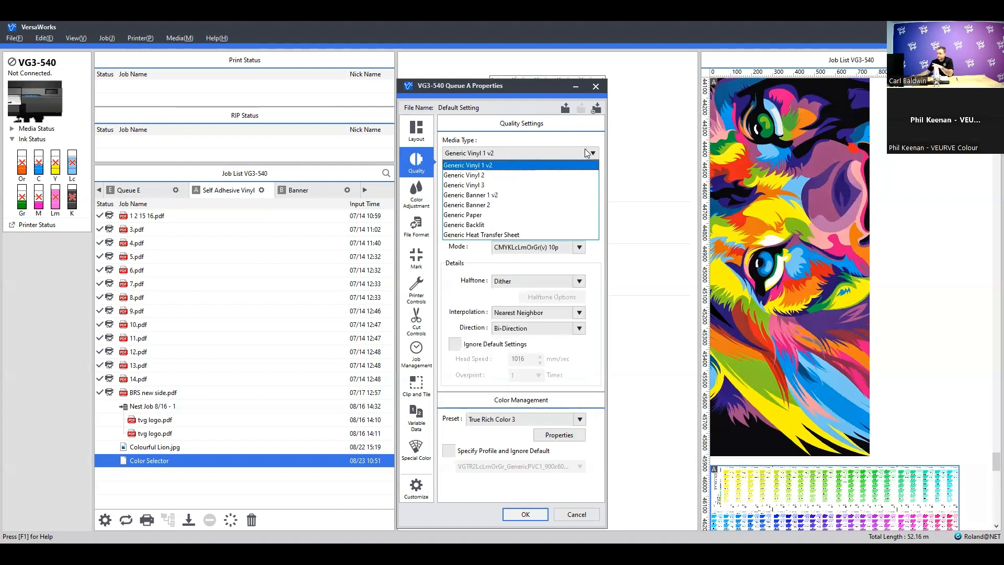
left_click(533, 163)
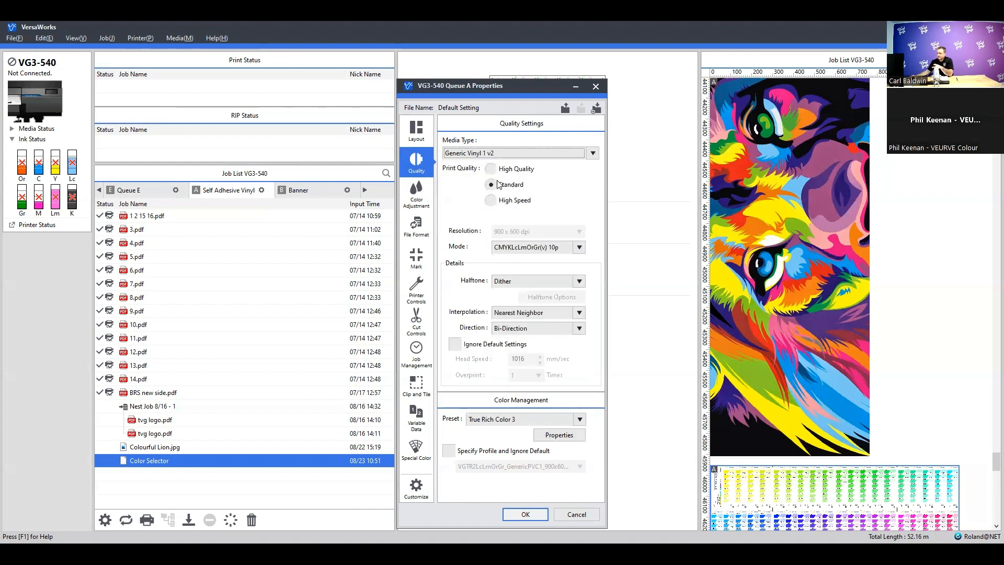
left_click(579, 420)
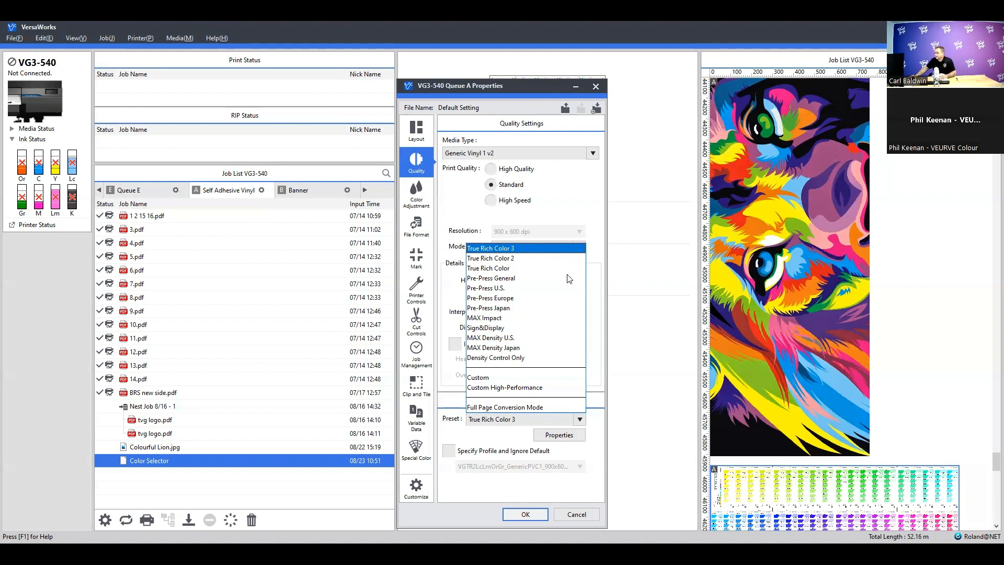
left_click(581, 420)
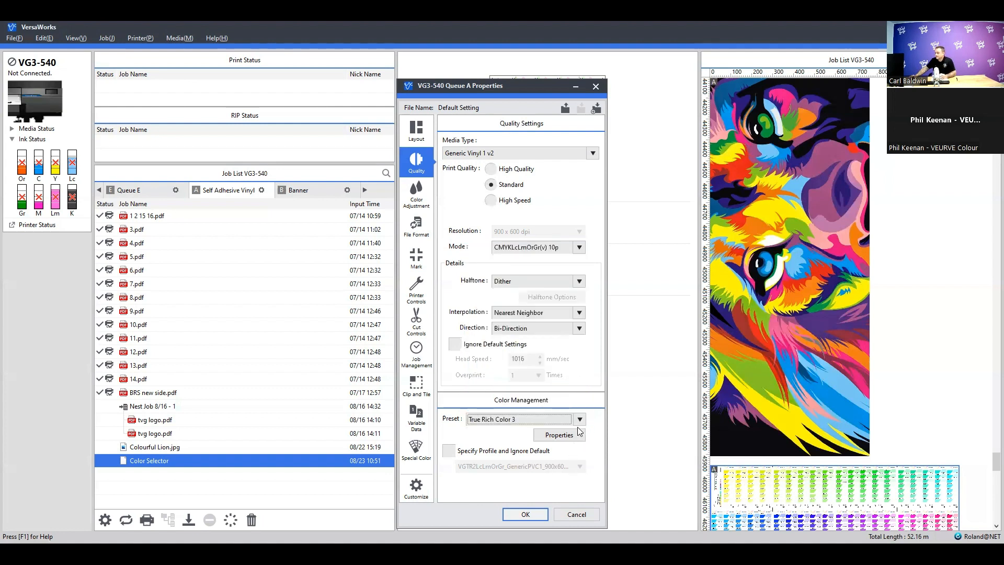
left_click(580, 421)
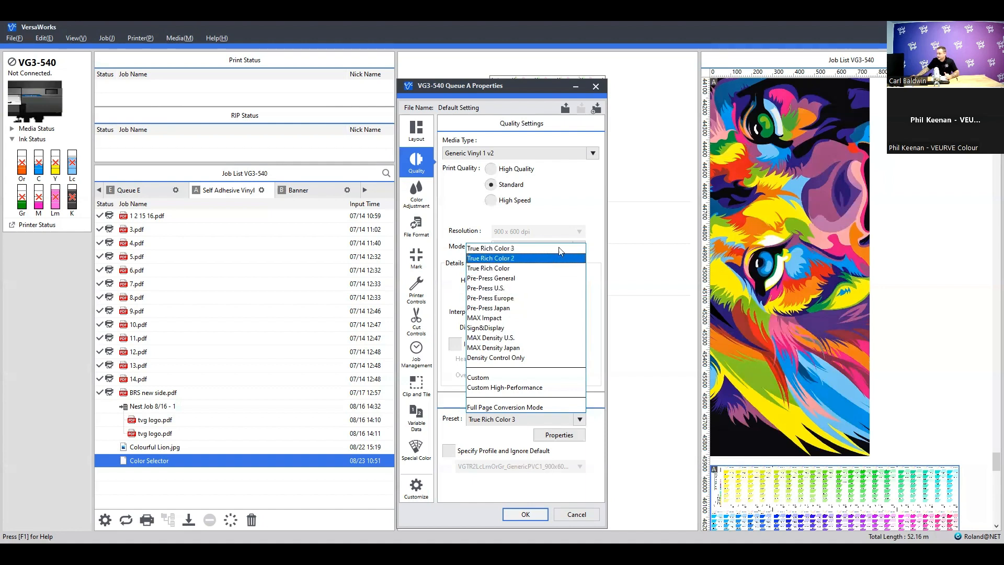
left_click(579, 419)
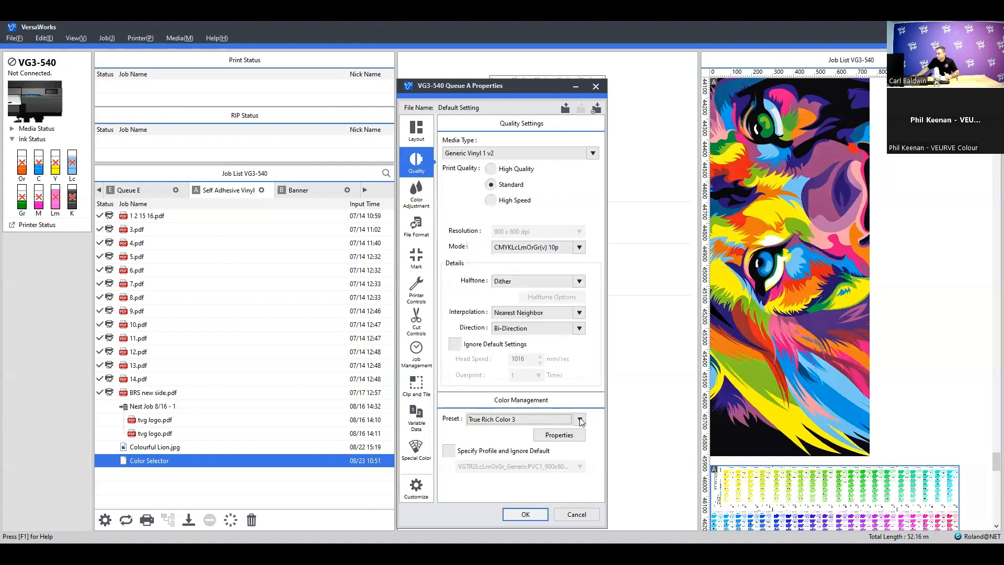
left_click(581, 421)
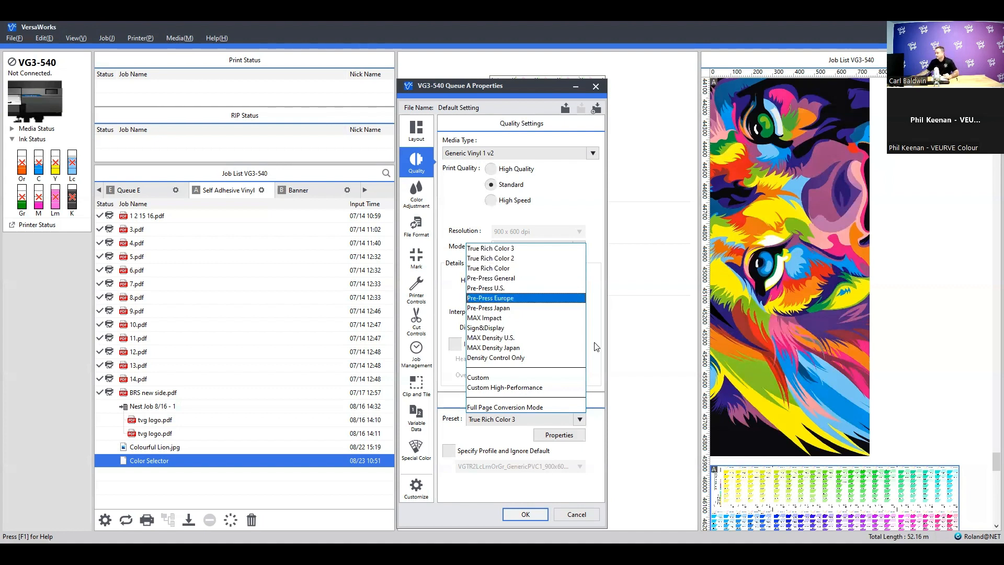
left_click(577, 421)
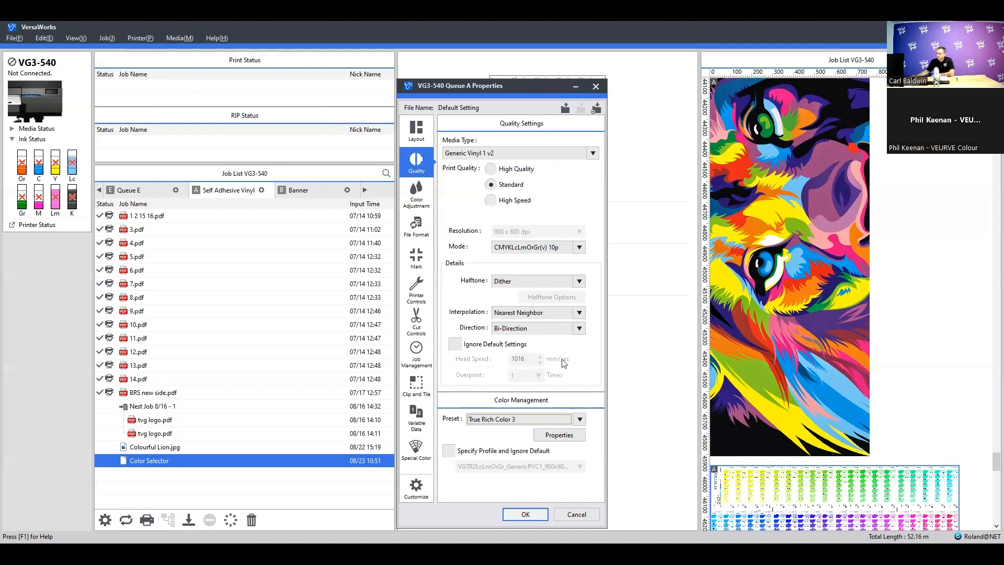
left_click(580, 421)
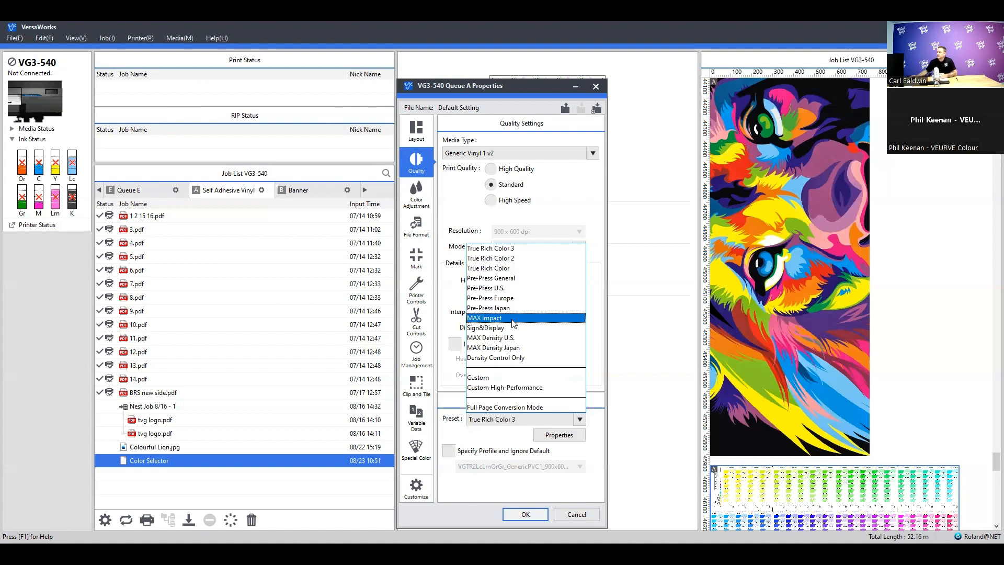
left_click(580, 422)
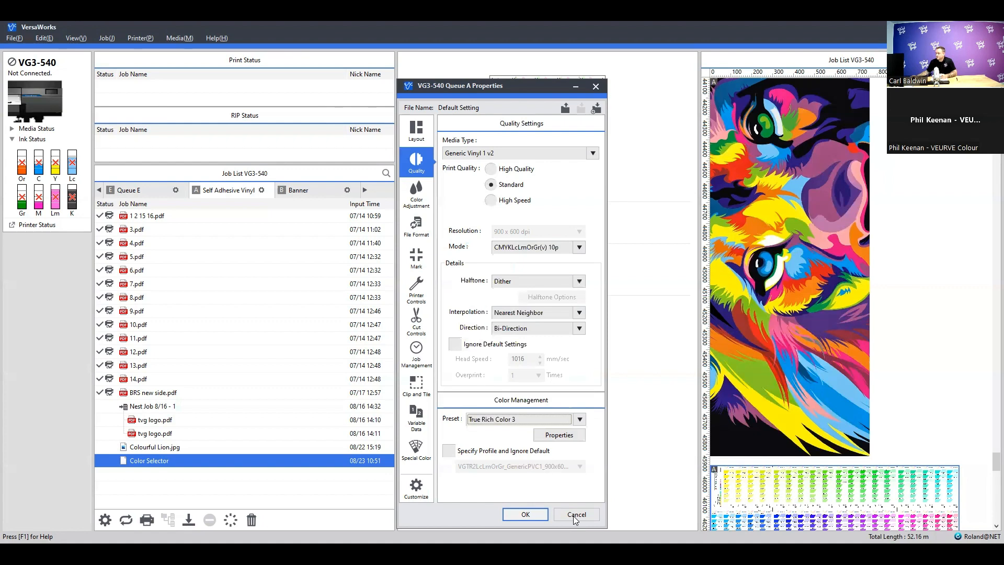
left_click(573, 516)
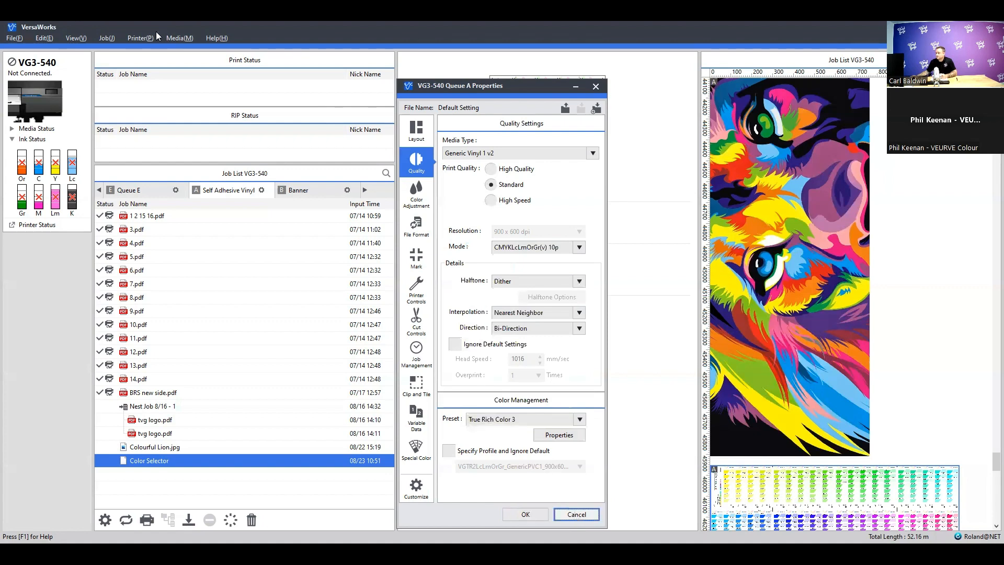
Select the Colourful Lion.jpg job and open the Generate Variation Job wizard for it
left_click(105, 38)
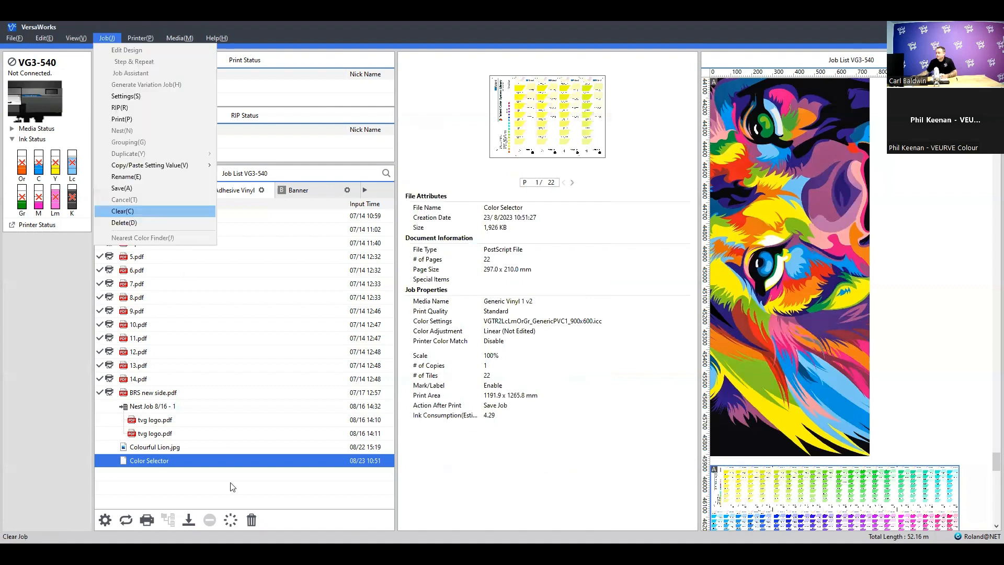
left_click(193, 448)
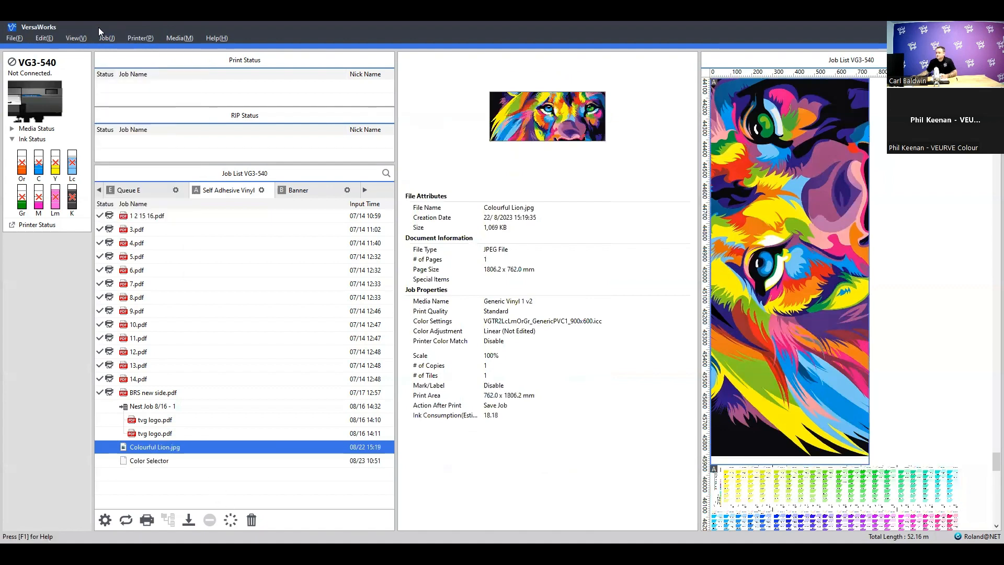
left_click(79, 38)
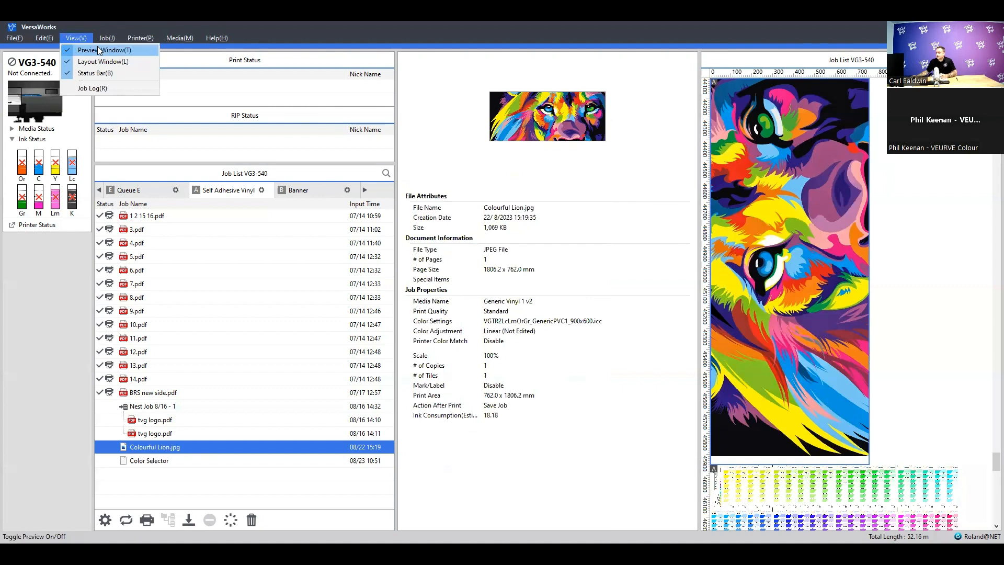
mouse_move(107, 38)
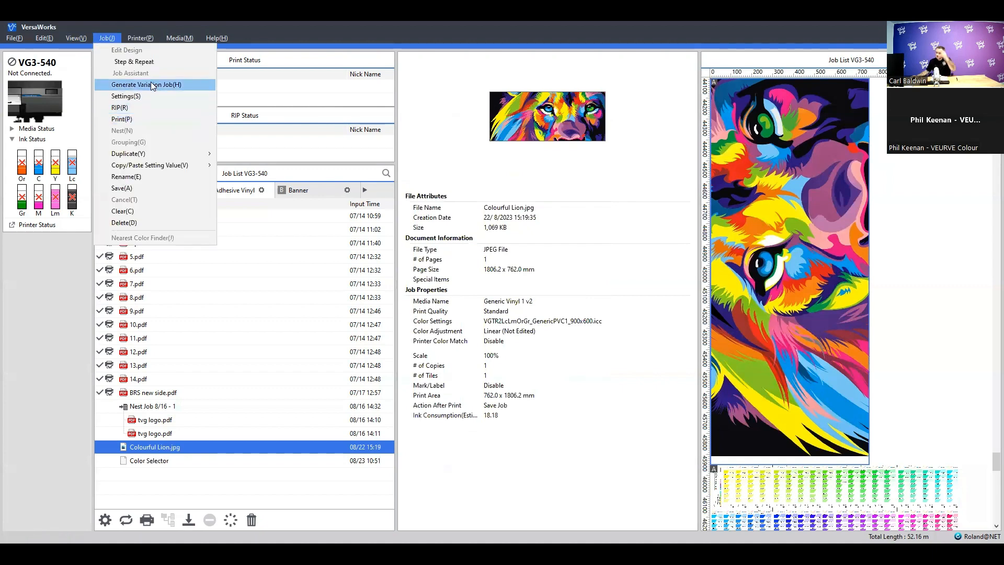
left_click(152, 85)
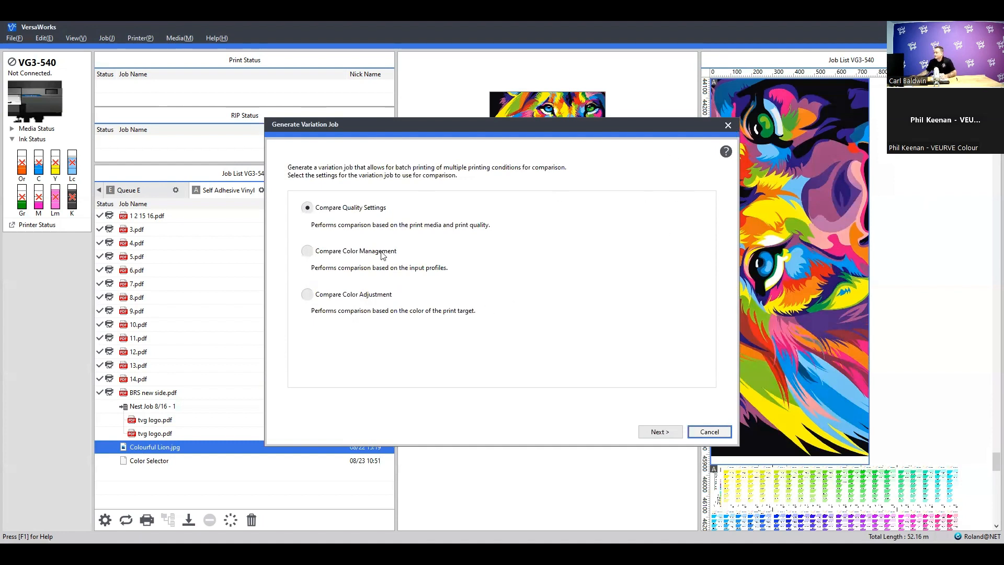
Choose a quality settings comparison for the variation job and include only Generic Vinyl 1 v2 as print media
left_click(669, 434)
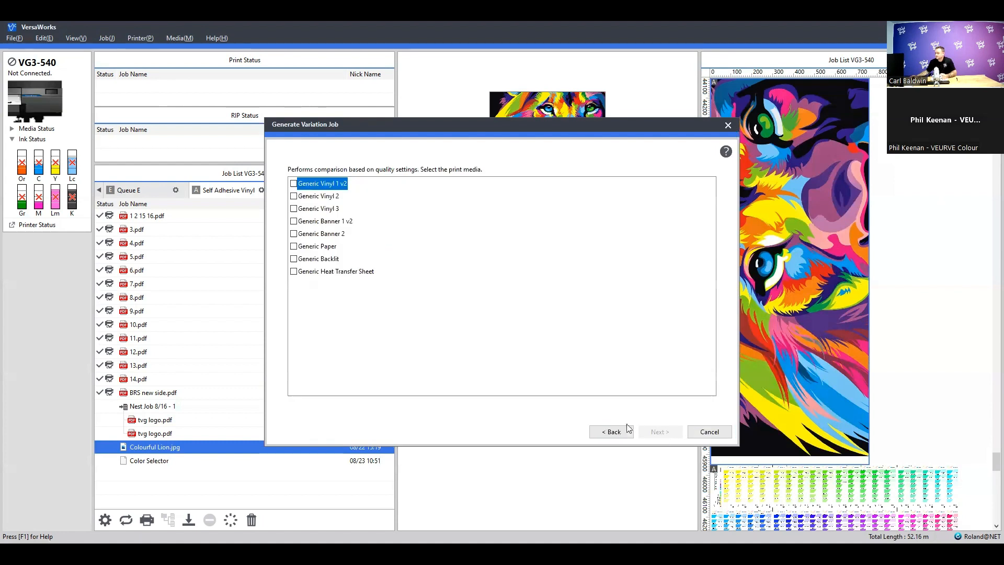
left_click(293, 183)
left_click(293, 233)
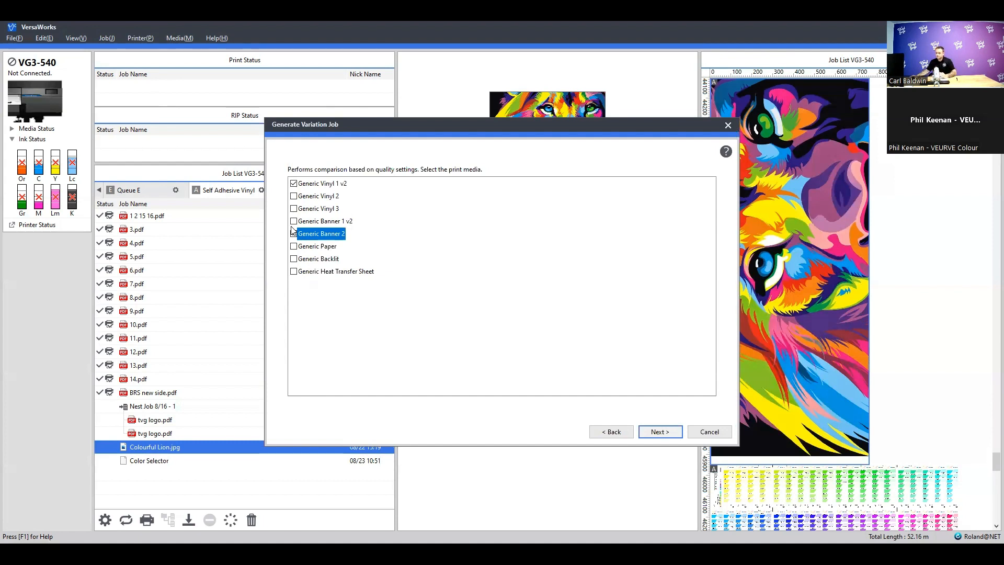
left_click(294, 234)
left_click(293, 234)
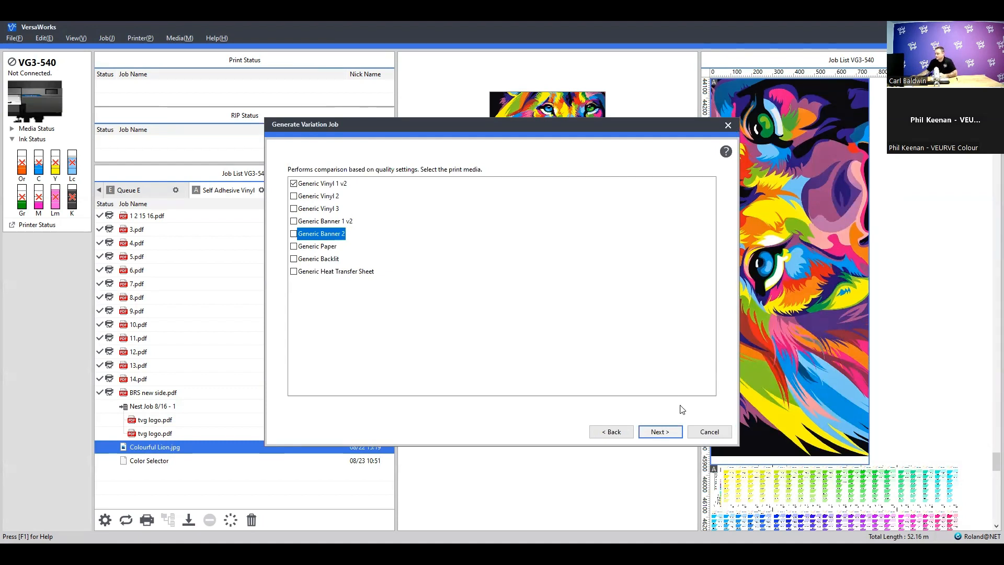
Switch the variation job to Compare Color Management, review the presets available for comparison, and cancel the wizard
left_click(619, 433)
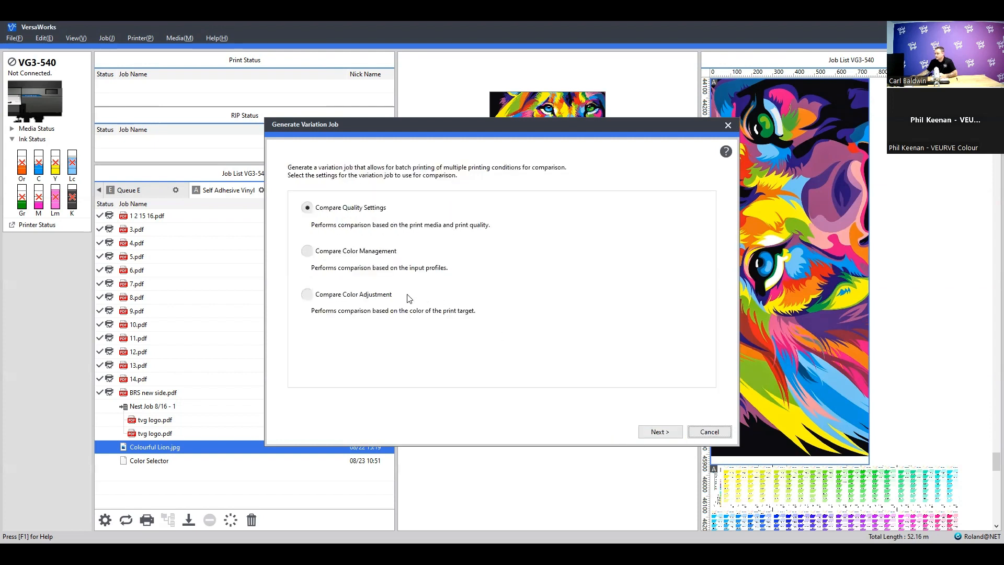
left_click(309, 252)
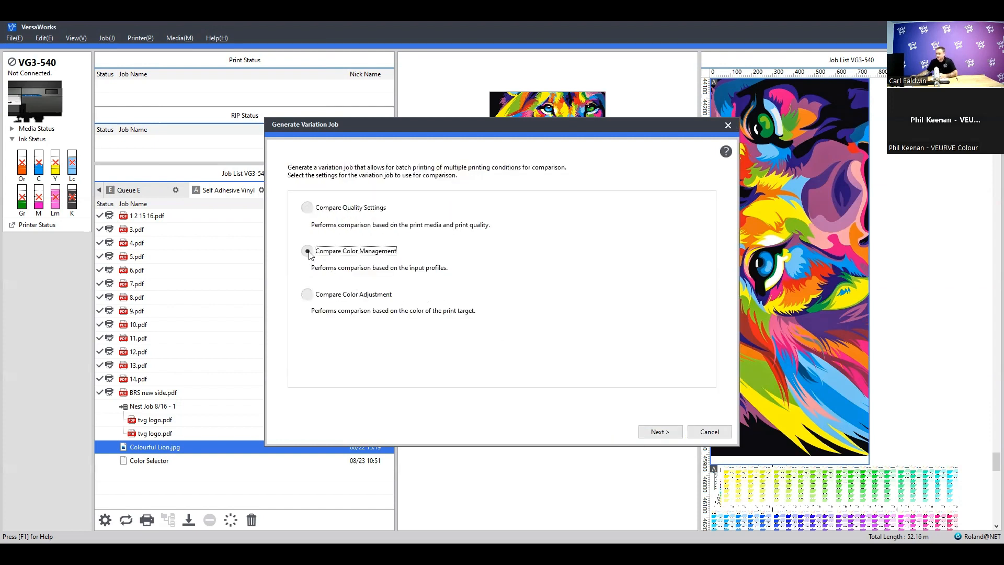
left_click(660, 431)
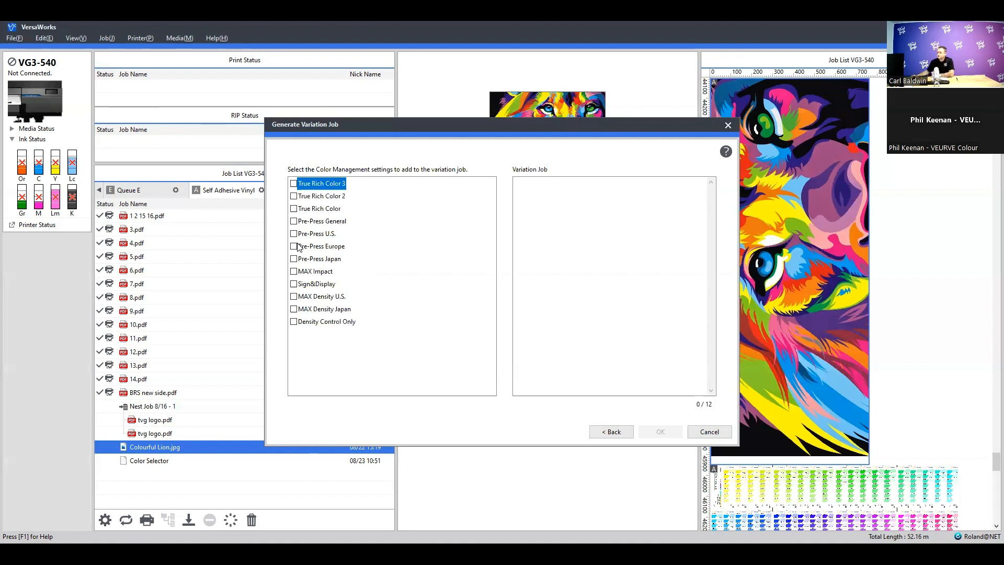
left_click(702, 433)
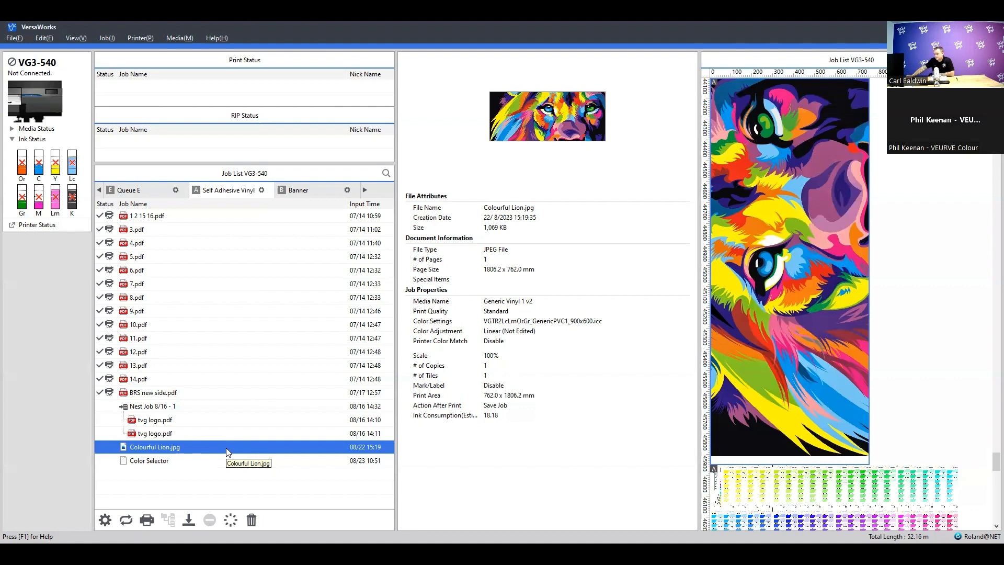
Open the quality settings of the Colourful Lion.jpg job and review the available print modes without changing the mode
left_click(192, 463)
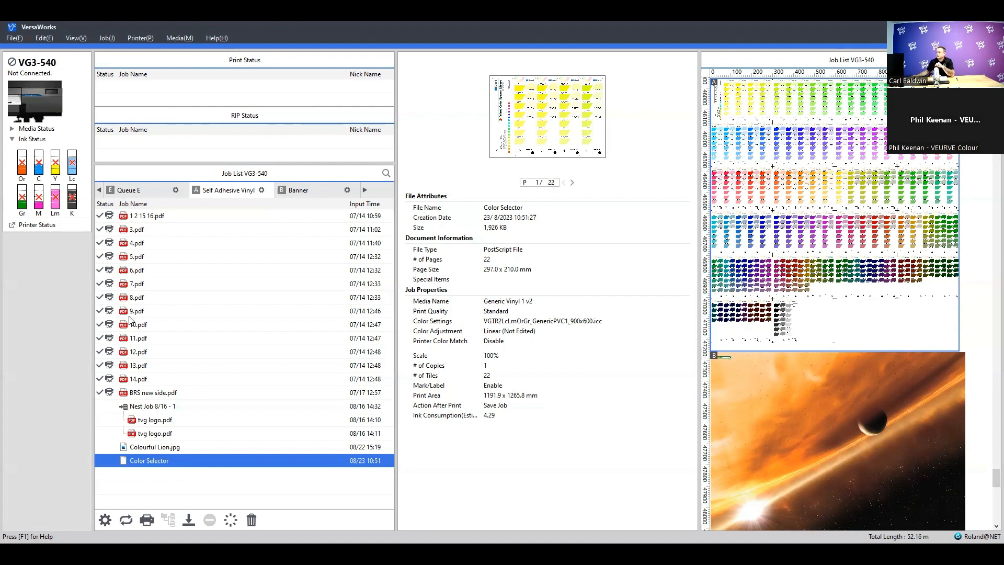
double_click(197, 447)
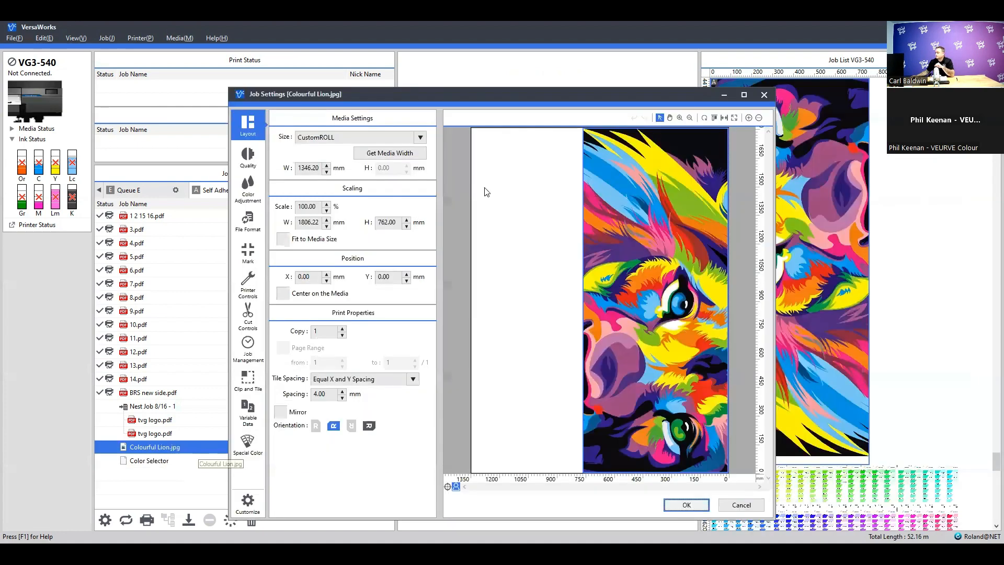
left_click(238, 155)
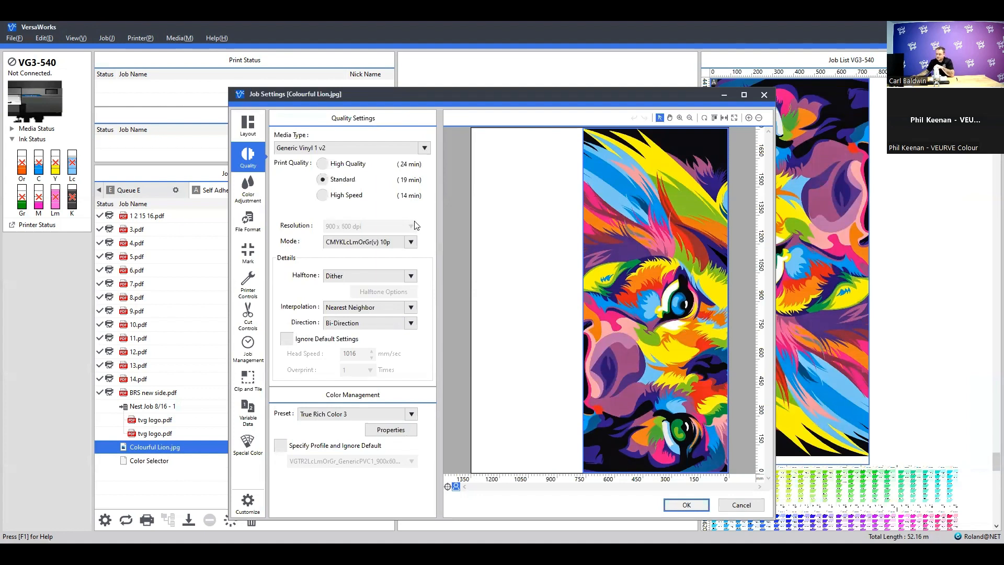
left_click(412, 243)
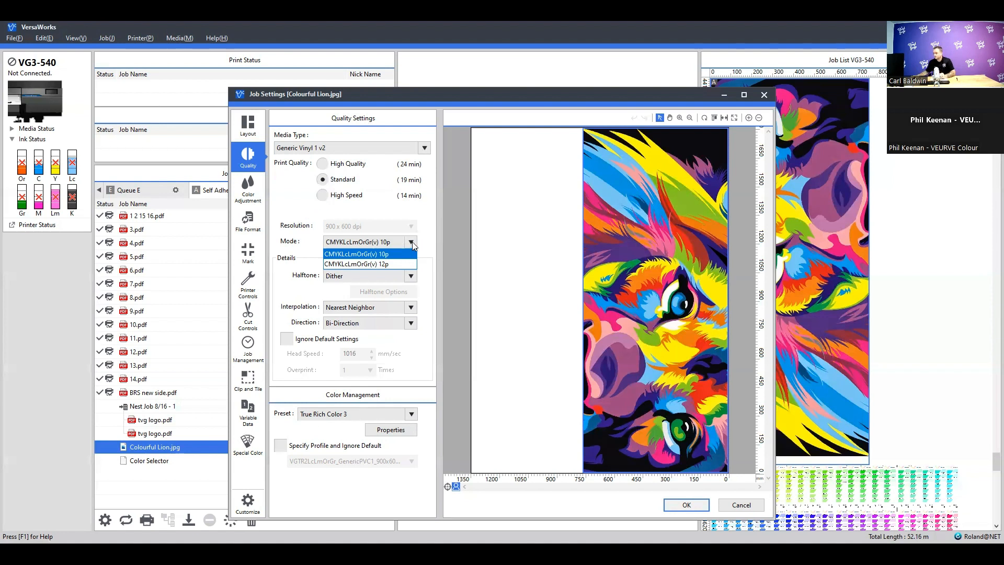
left_click(412, 242)
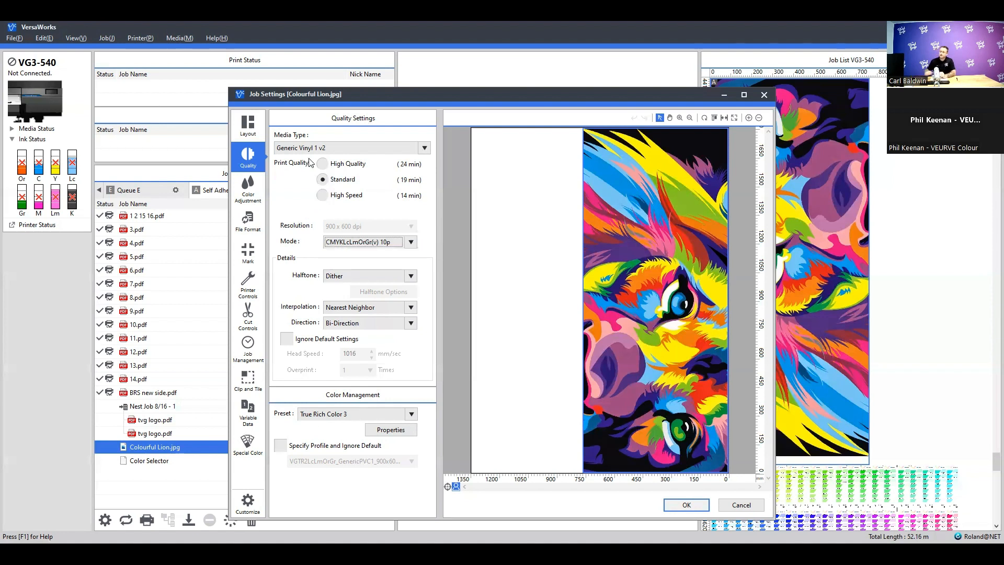
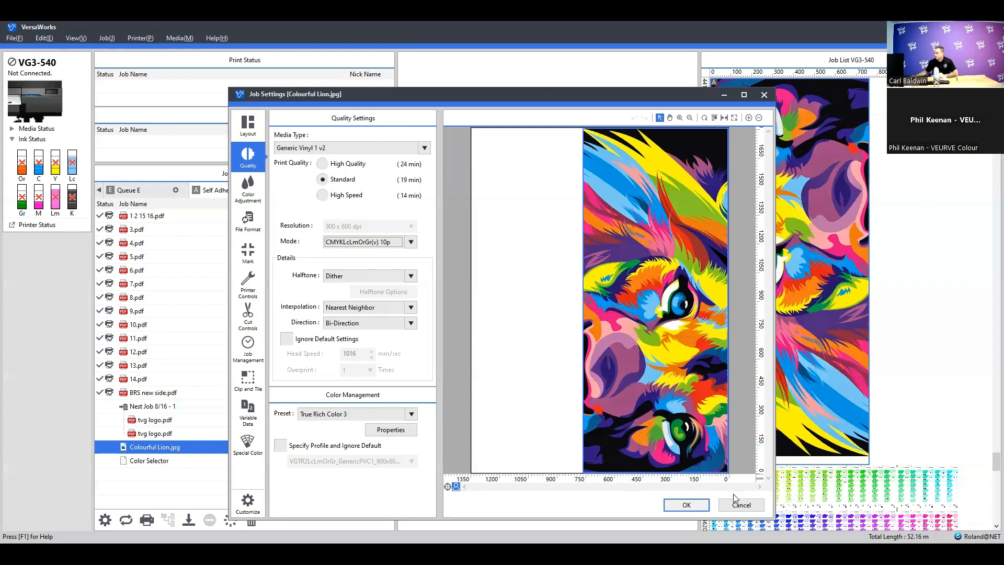
Close and reopen the Colourful Lion.jpg job settings, and choose the Sign&Display color management preset in its quality settings
left_click(747, 506)
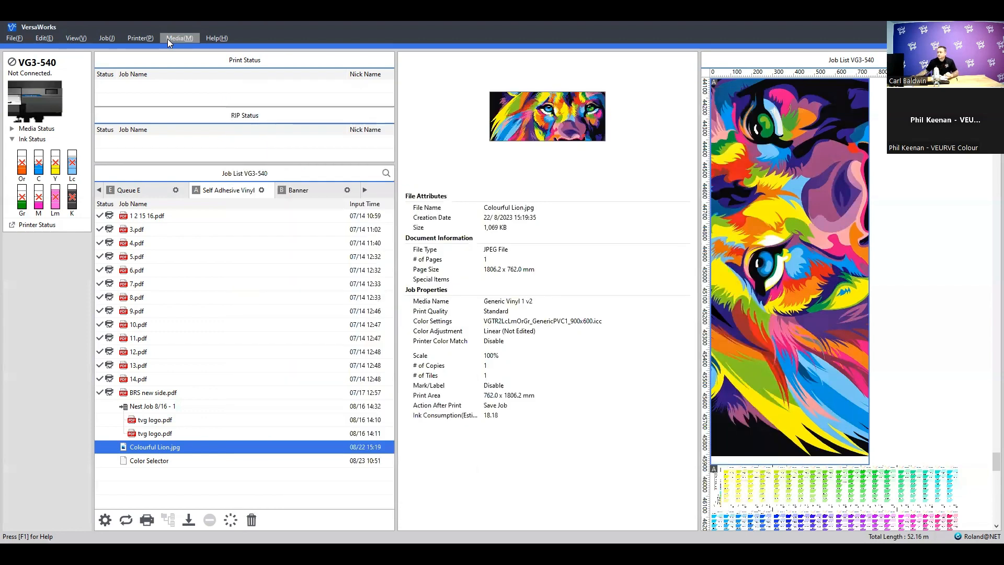
double_click(232, 447)
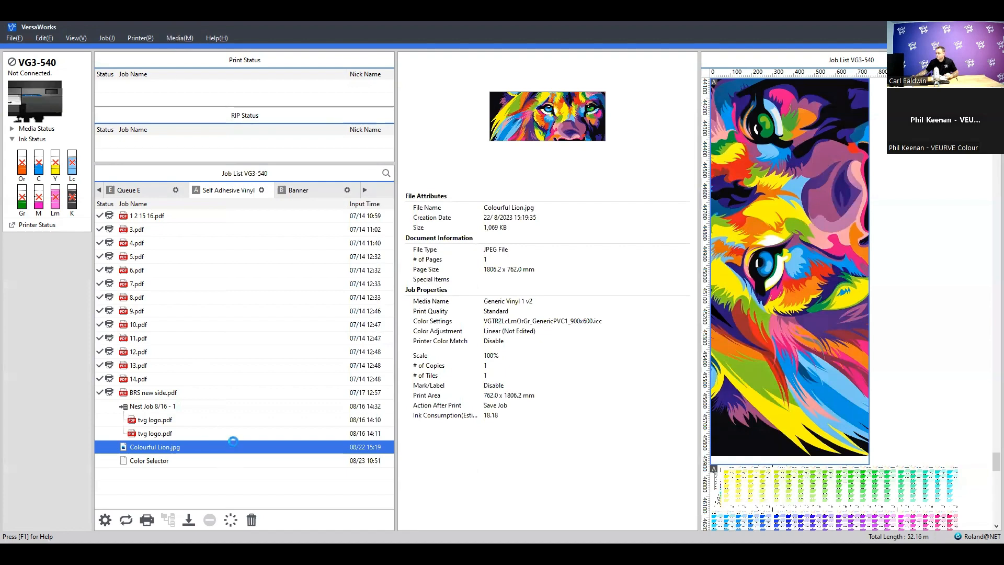
left_click(248, 160)
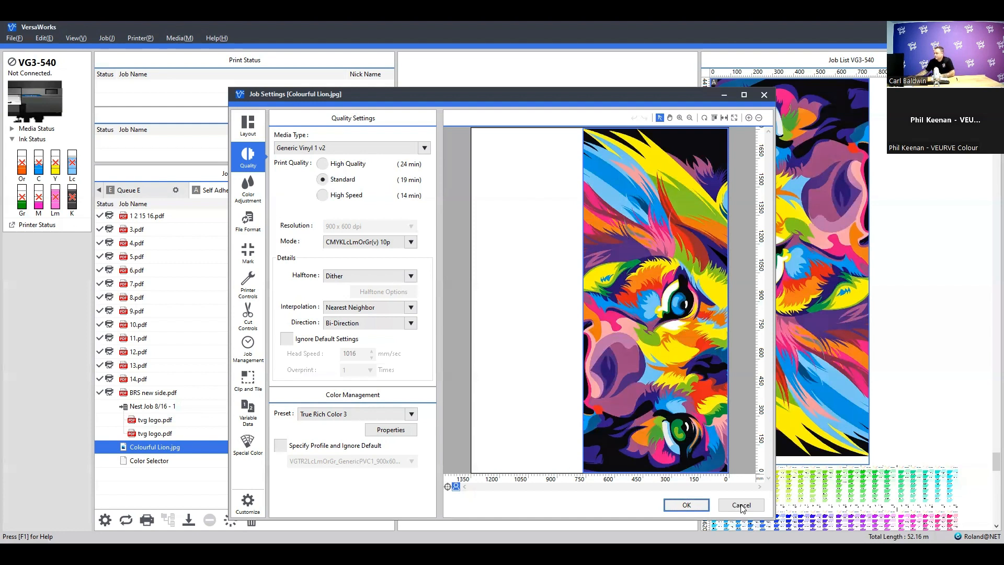
left_click(412, 414)
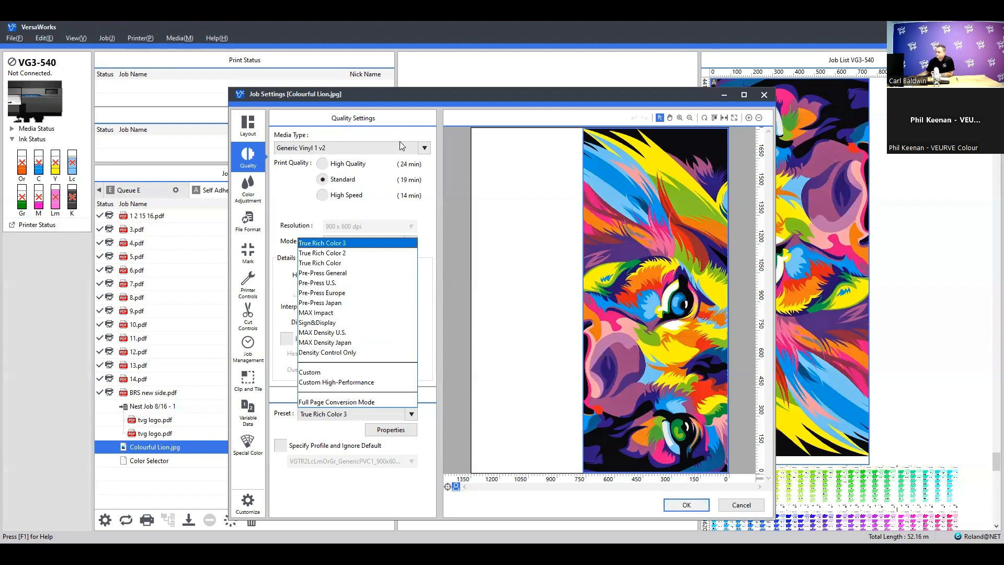
left_click(375, 323)
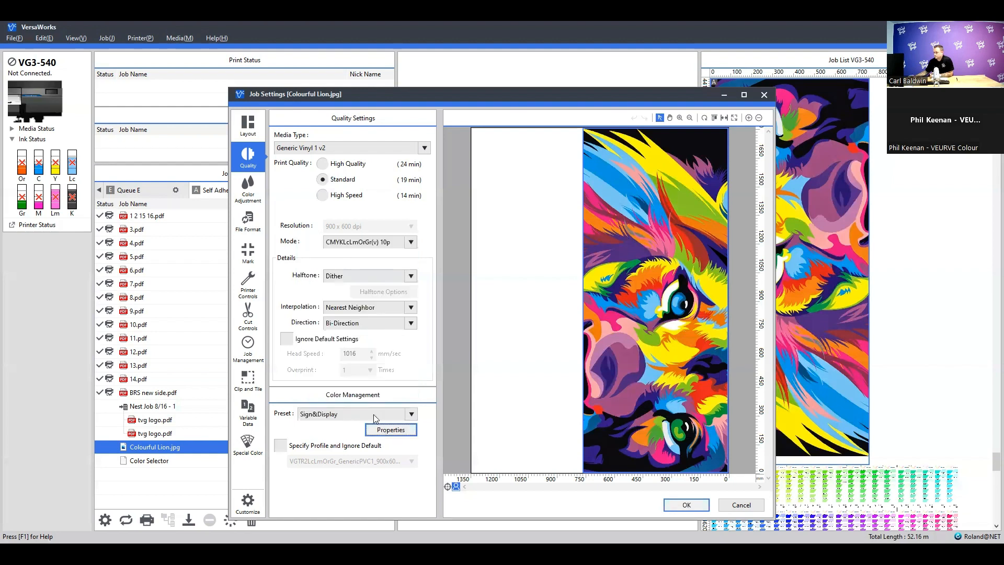
In the preset's properties, try Roland_DG_WideGamut_RGB.icc as the RGB target profile, review the CMYK profiles, and cancel
key("Return")
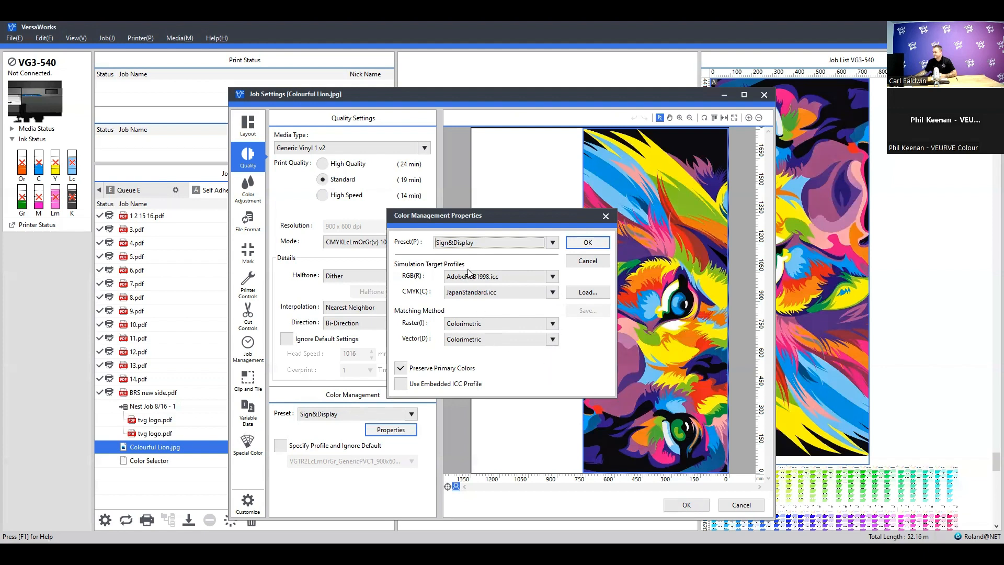
left_click(553, 278)
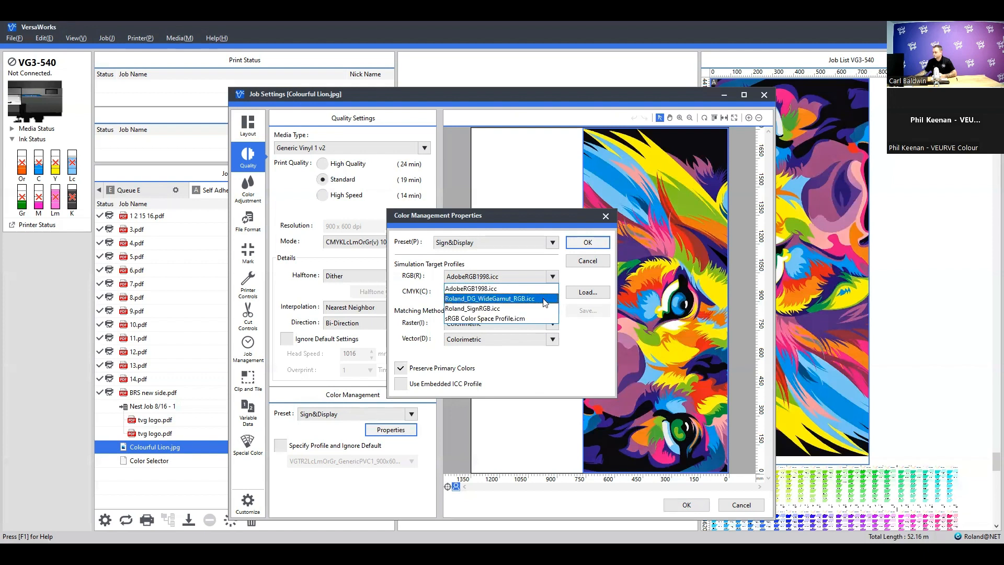
left_click(544, 300)
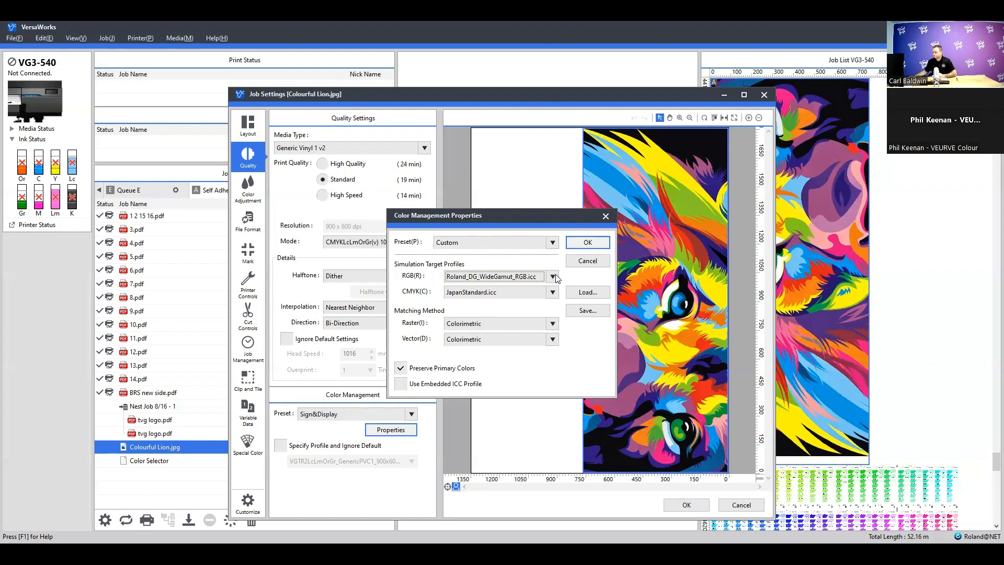
left_click(553, 296)
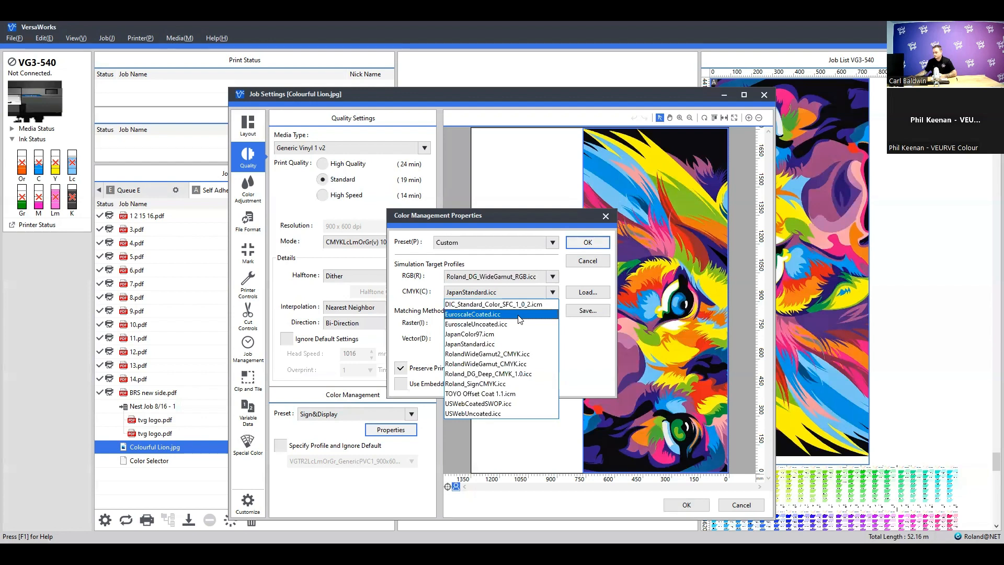
left_click(554, 294)
left_click(577, 262)
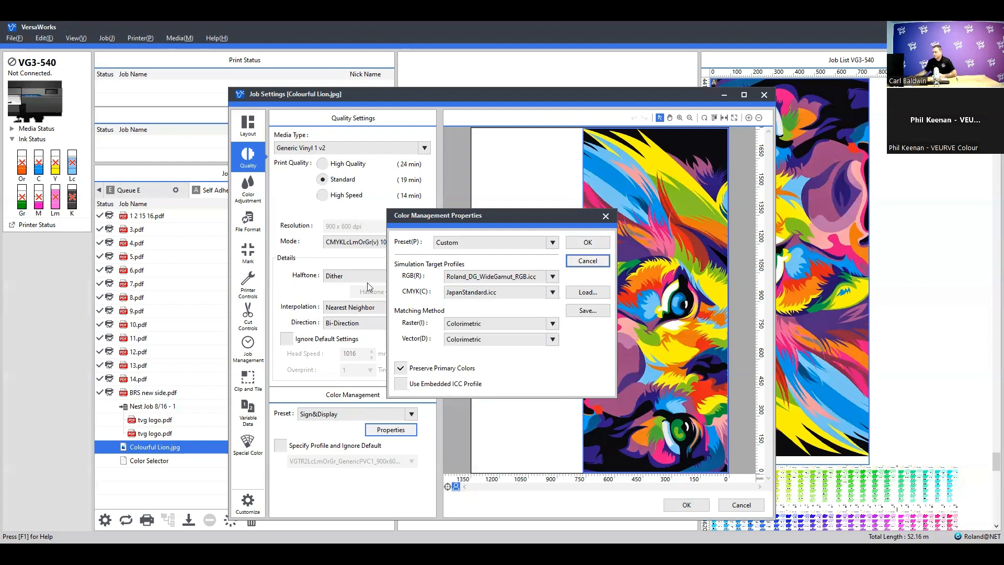
Review the color management presets and the job management settings of the lion job, and cancel the job settings
left_click(411, 414)
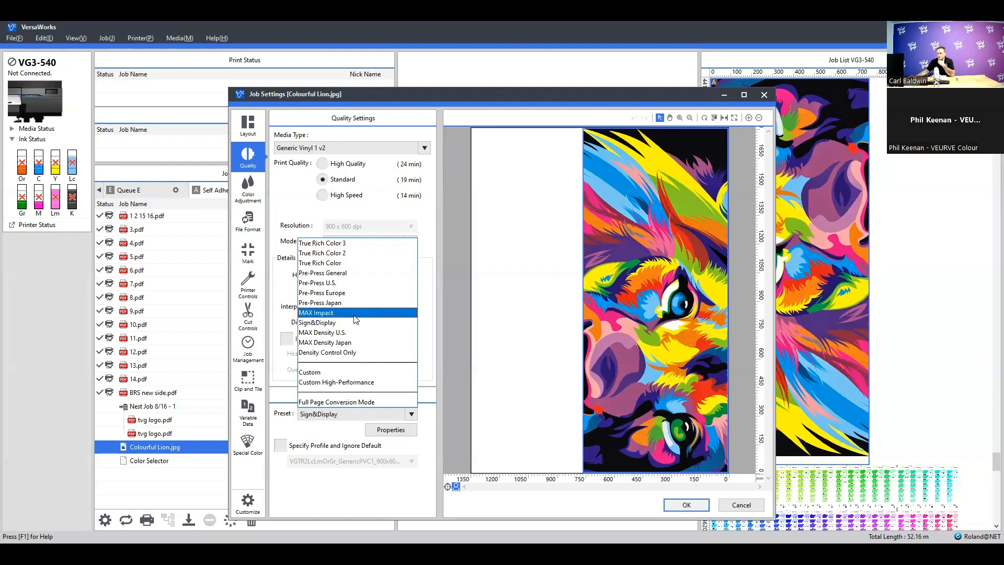
left_click(412, 415)
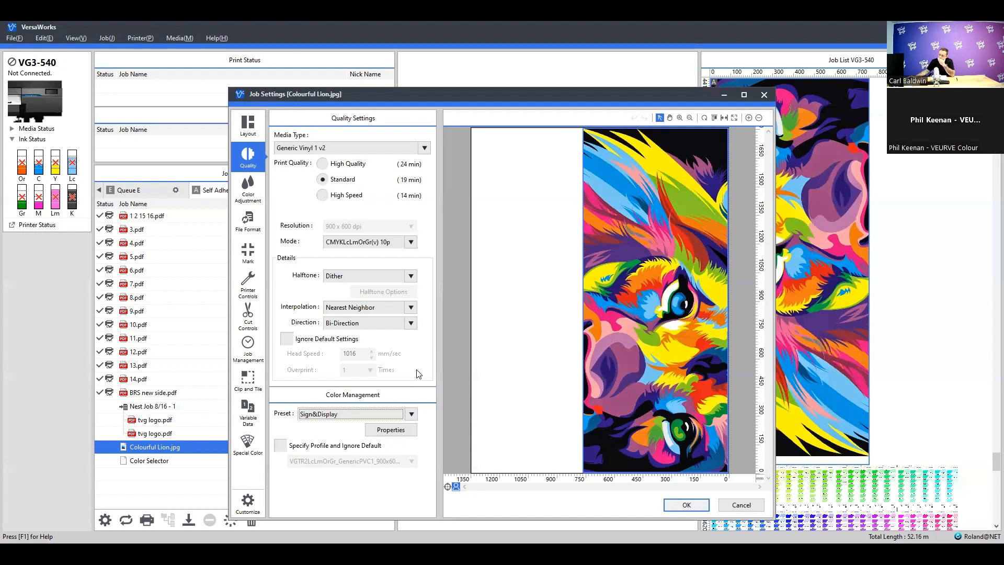
left_click(253, 350)
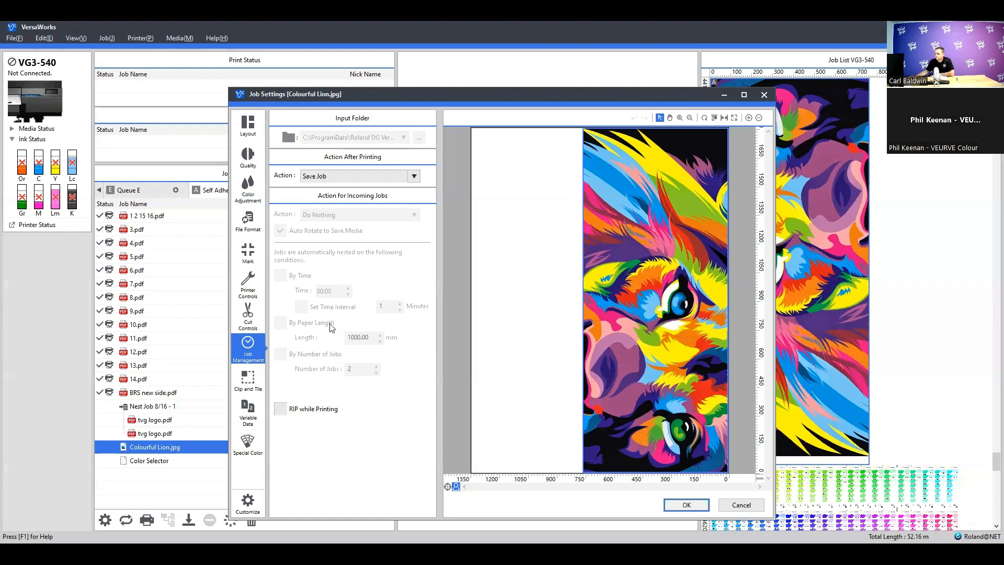
left_click(742, 506)
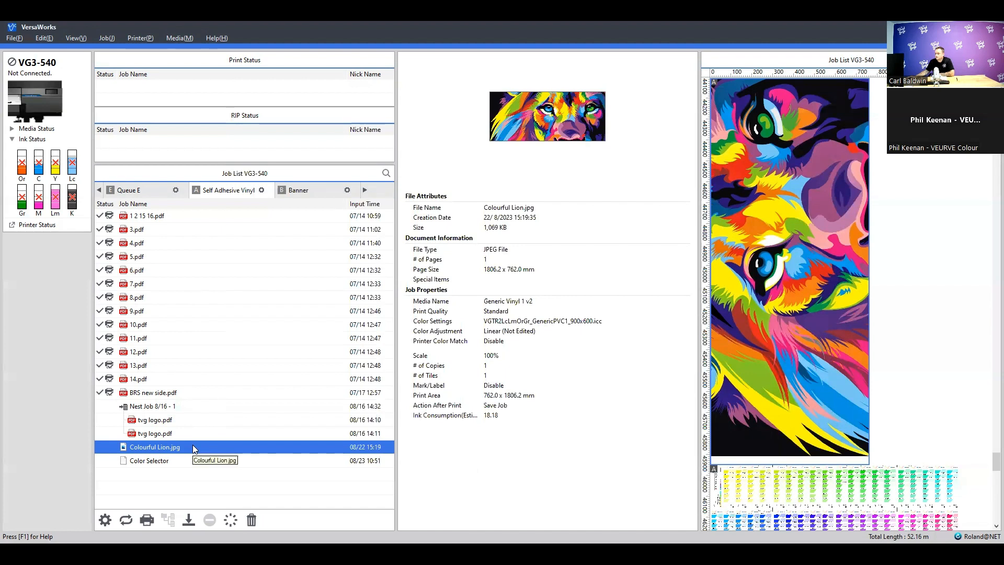
Open the job management properties of the Self Adhesive Vinyl queue and check its input folder options
left_click(261, 190)
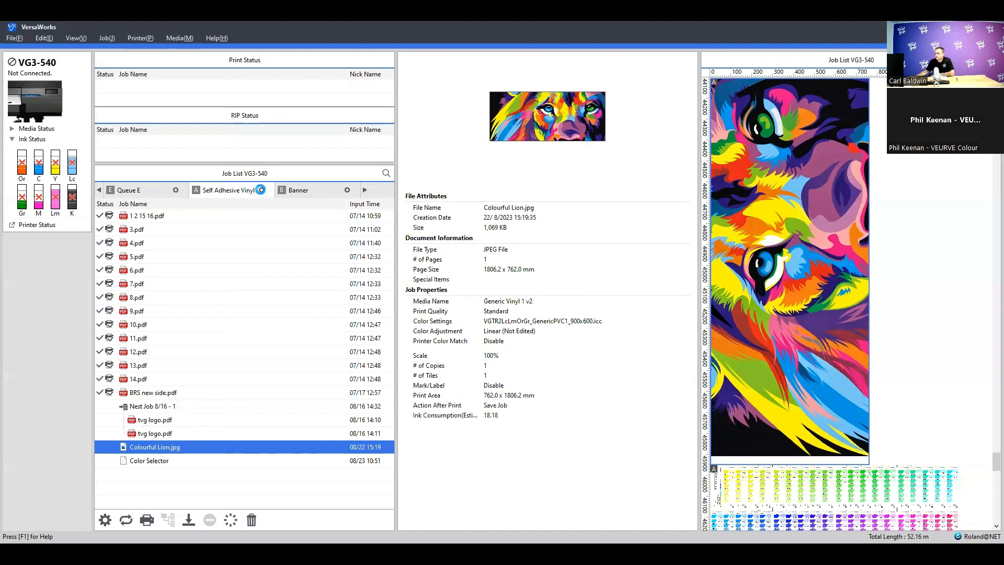
left_click(416, 353)
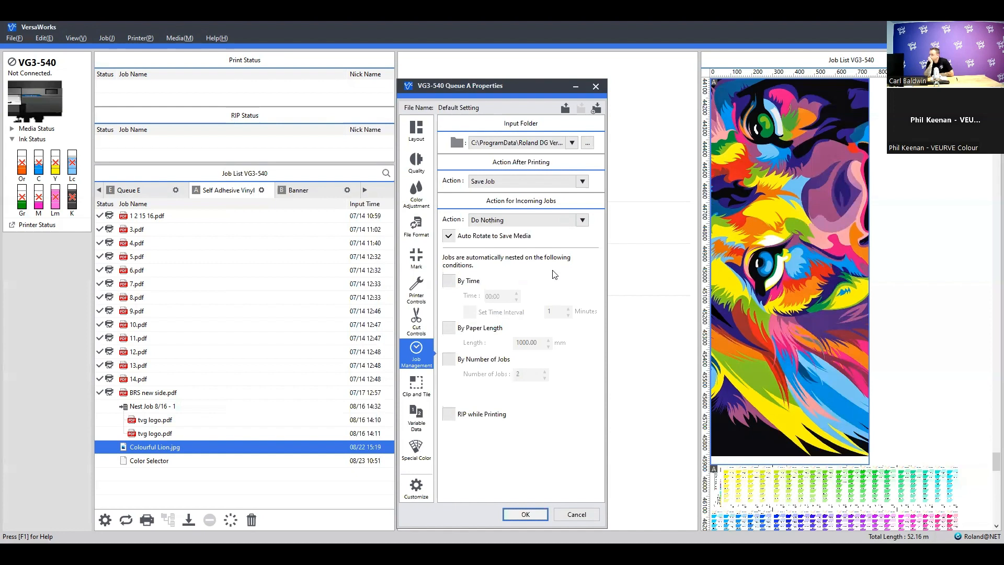
left_click(572, 143)
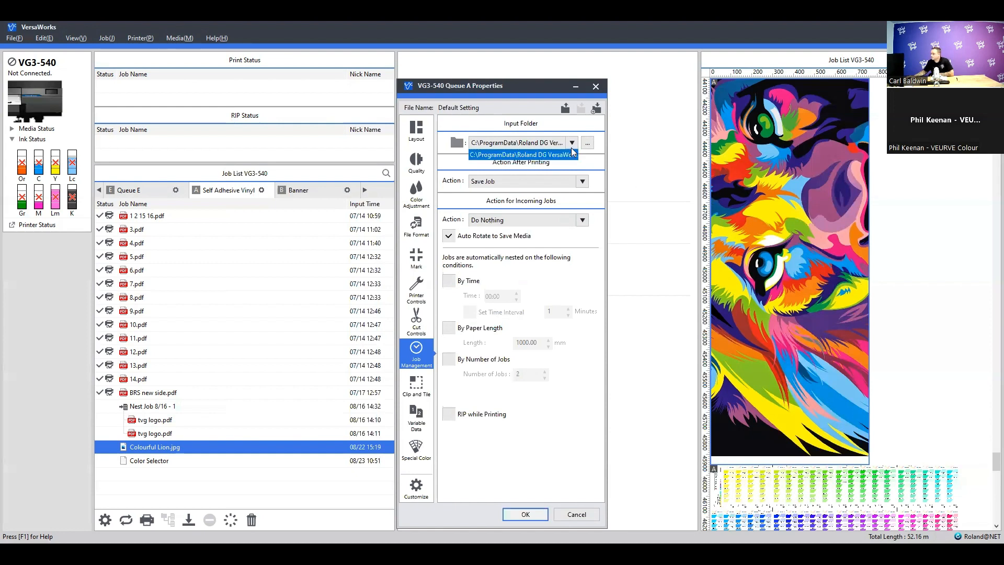
left_click(571, 142)
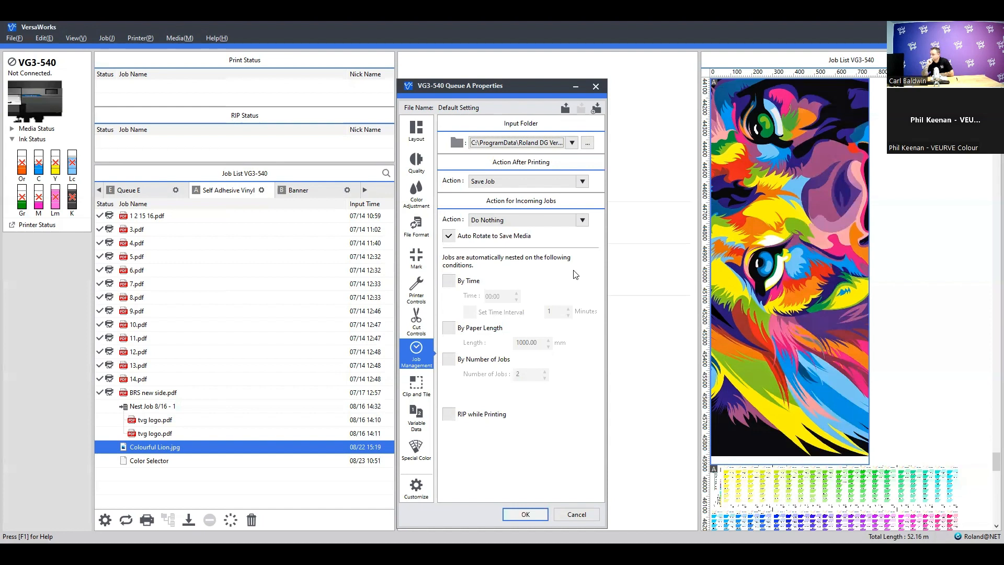
Review the queue's actions after printing and for incoming jobs, and turn off Auto Rotate to Save Media
left_click(583, 222)
left_click(596, 185)
left_click(586, 181)
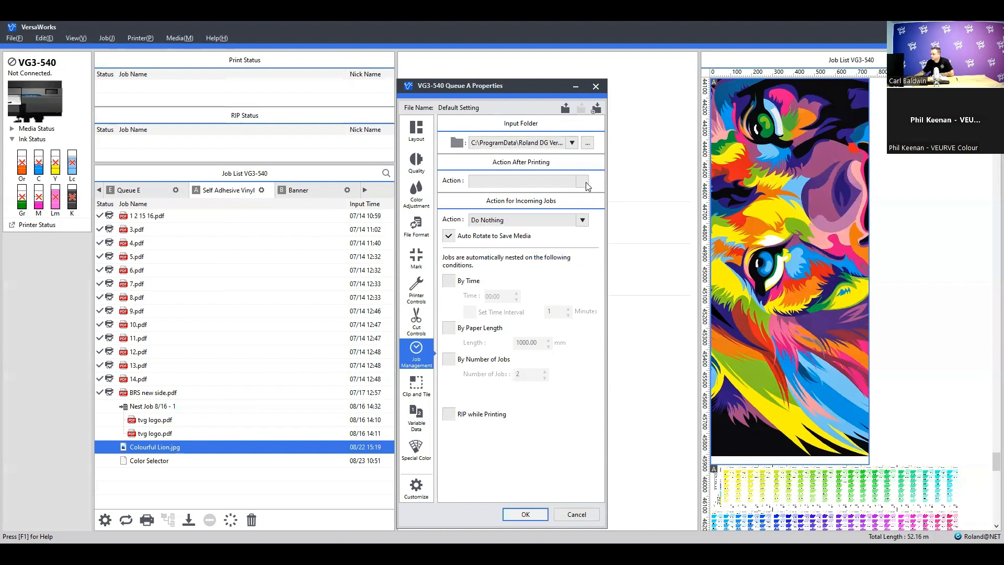
left_click(583, 220)
left_click(583, 220)
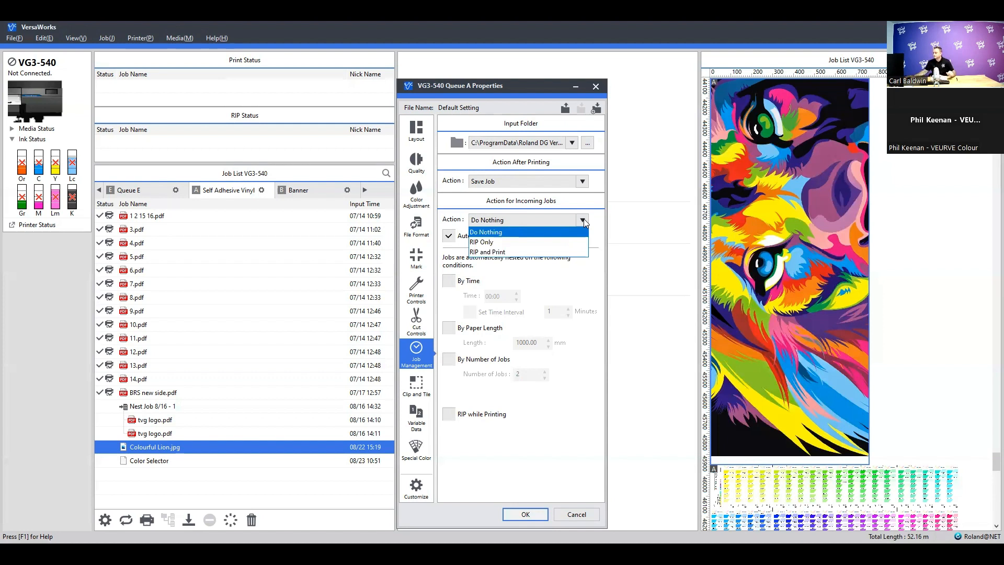
key("alt")
left_click(584, 219)
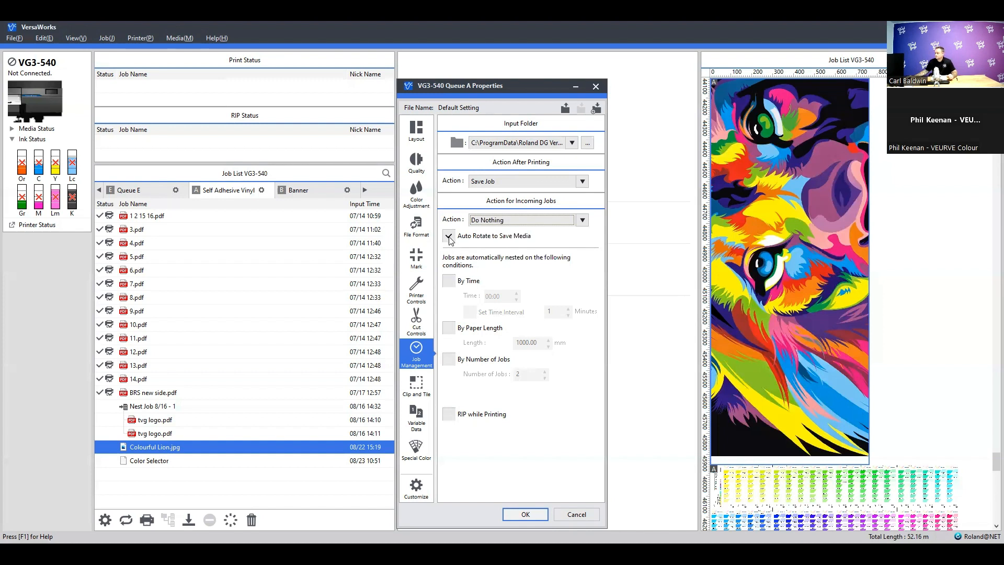
left_click(449, 237)
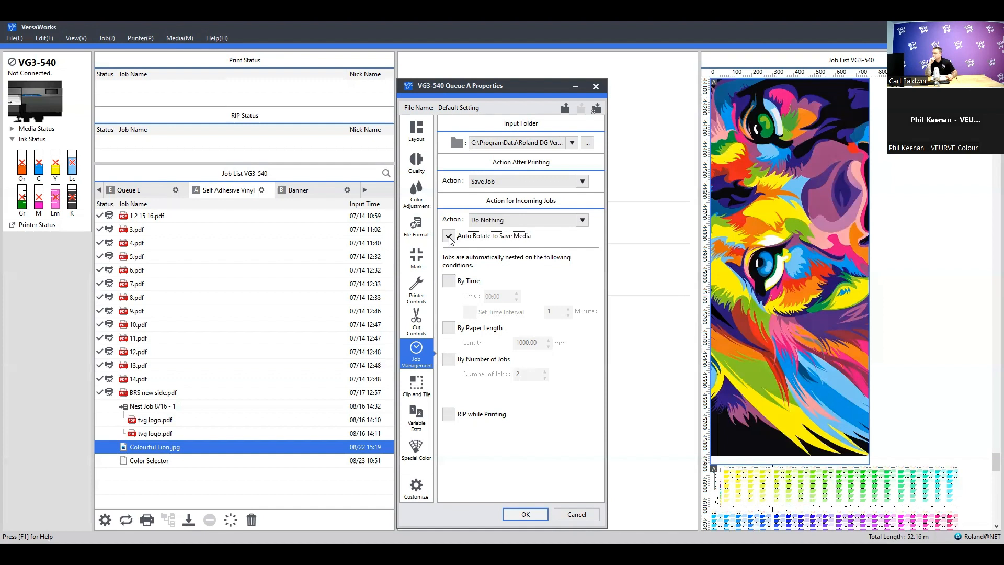
left_click(449, 236)
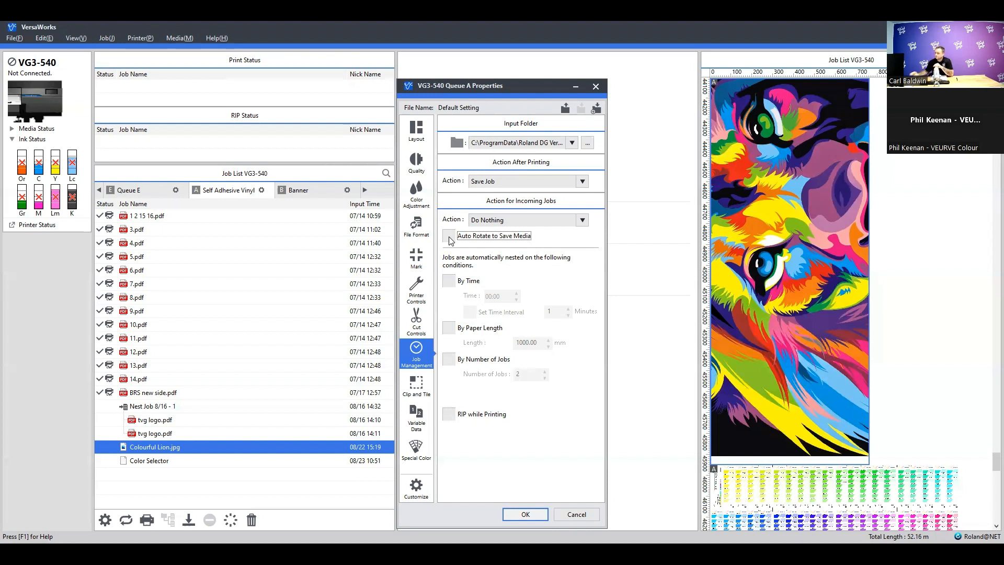
Review the queue's file format settings with the spot color matching methods, glance at its layout settings, and cancel the properties
left_click(417, 225)
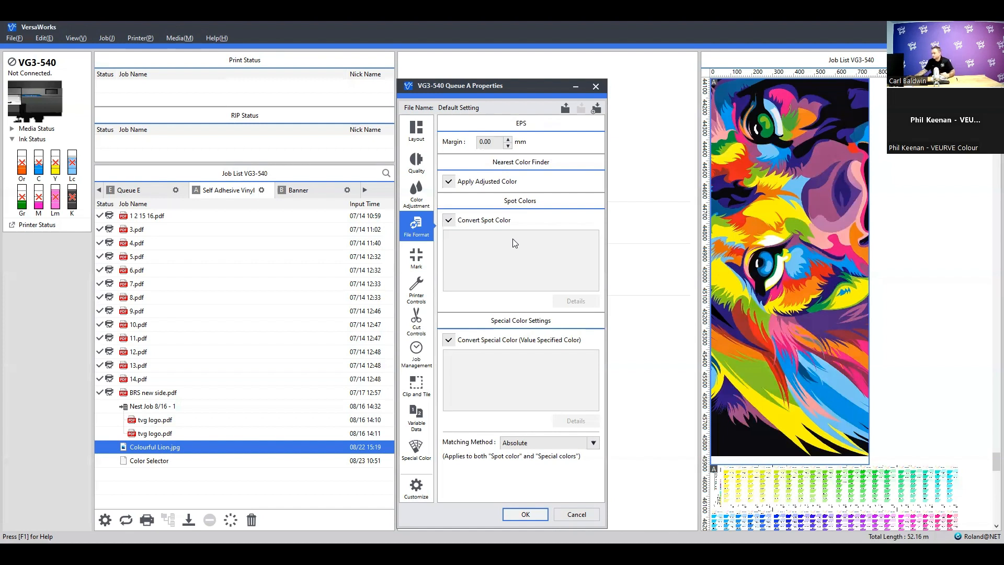
left_click(595, 444)
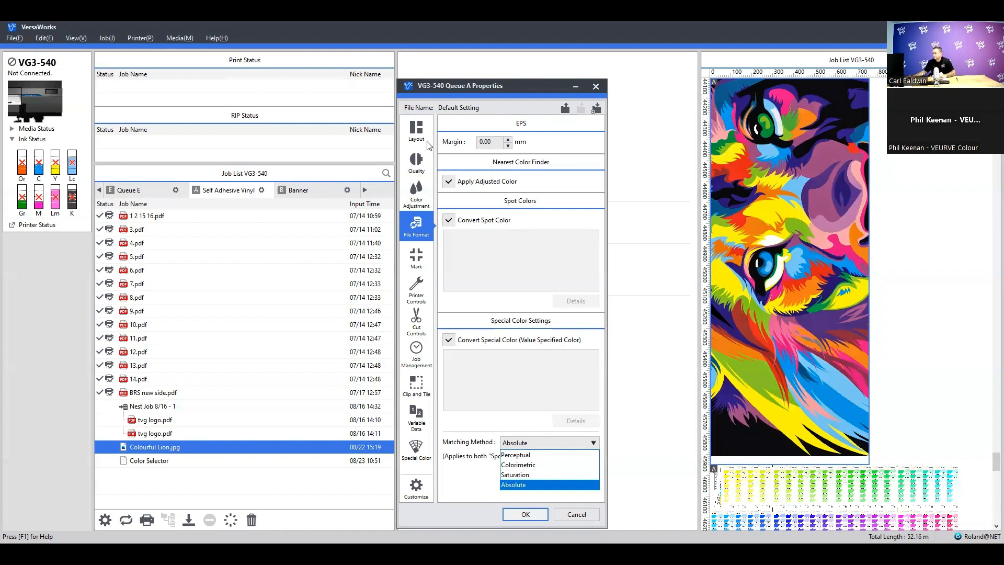
left_click(411, 133)
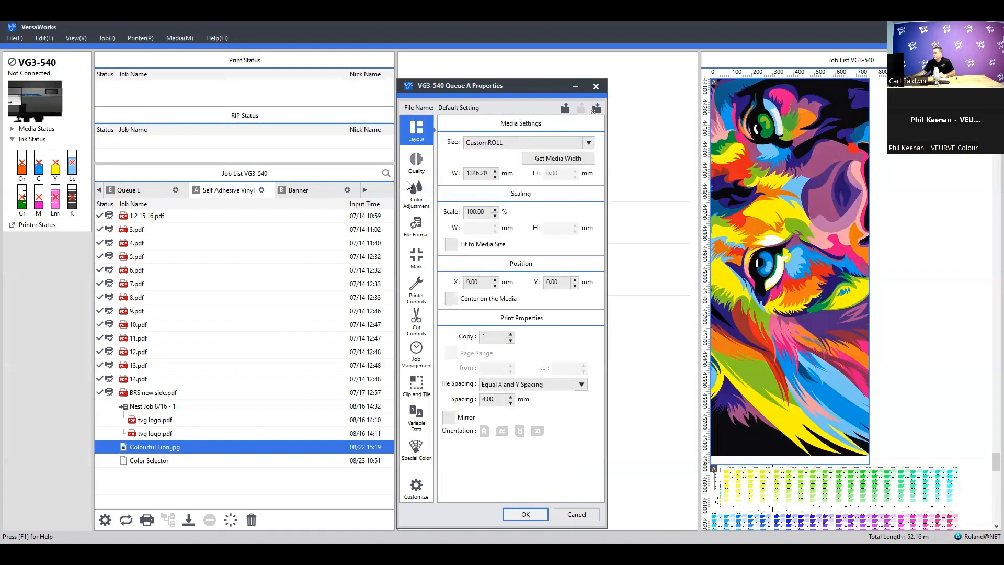
left_click(416, 226)
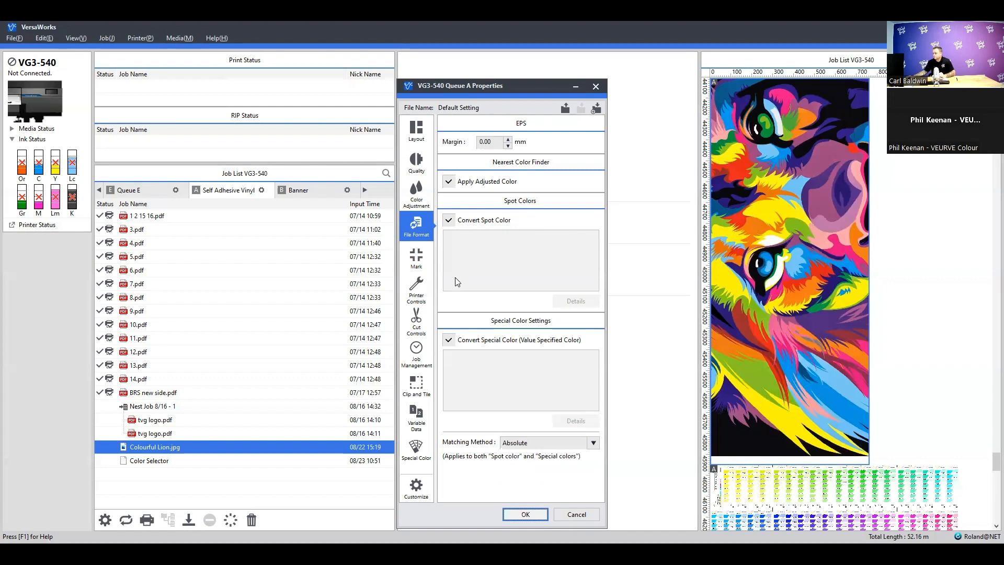
left_click(580, 510)
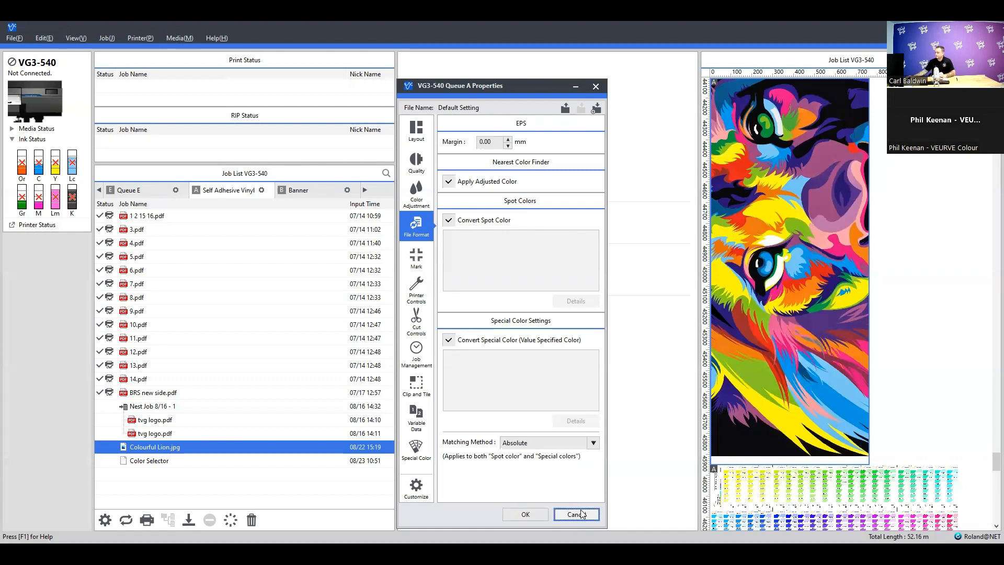